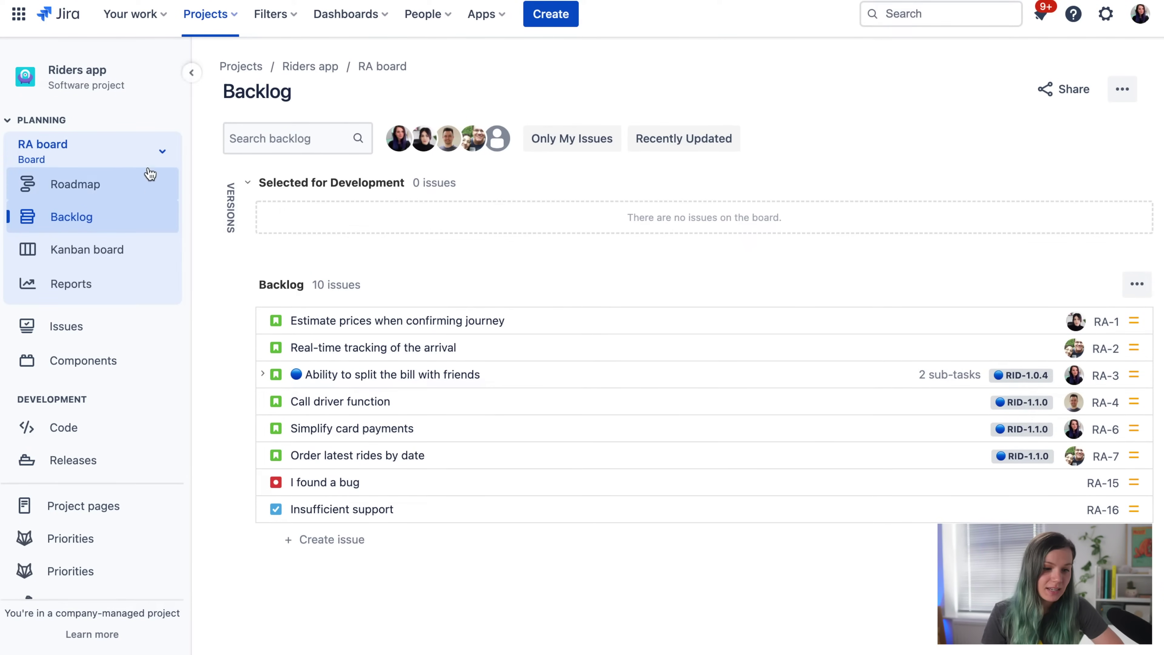
# - Open the board switcher beside RA board in the Riders app sidebar
pyautogui.click(163, 152)
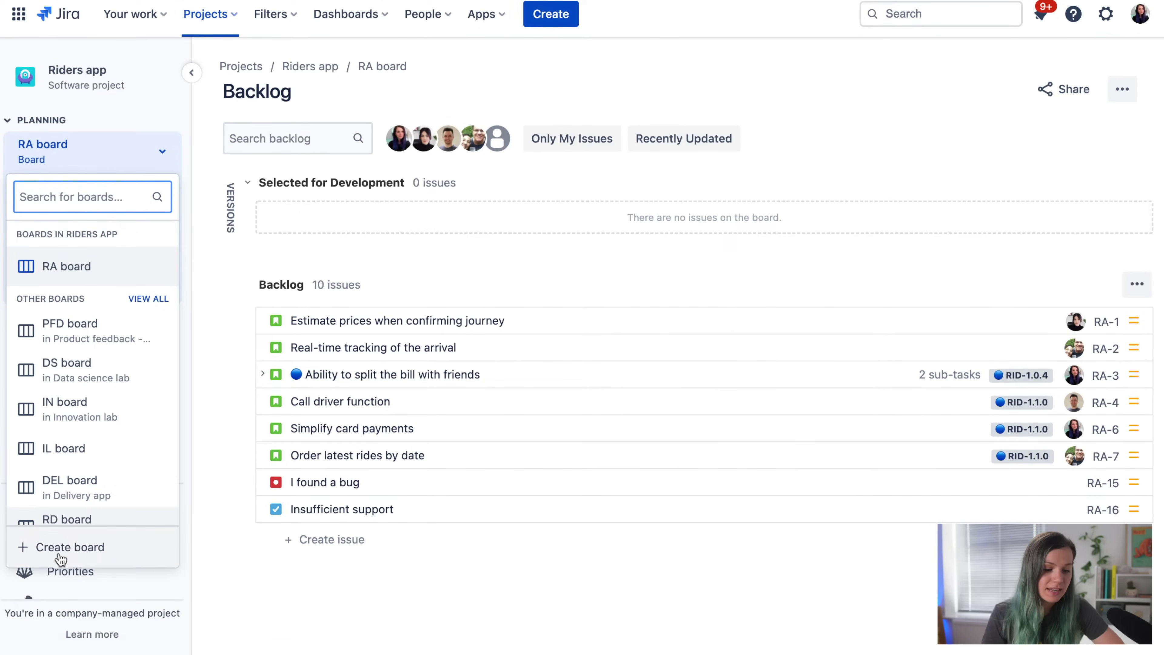
# - Create a Kanban board from an existing project and advance to the 'Name this board' step
pyautogui.click(80, 553)
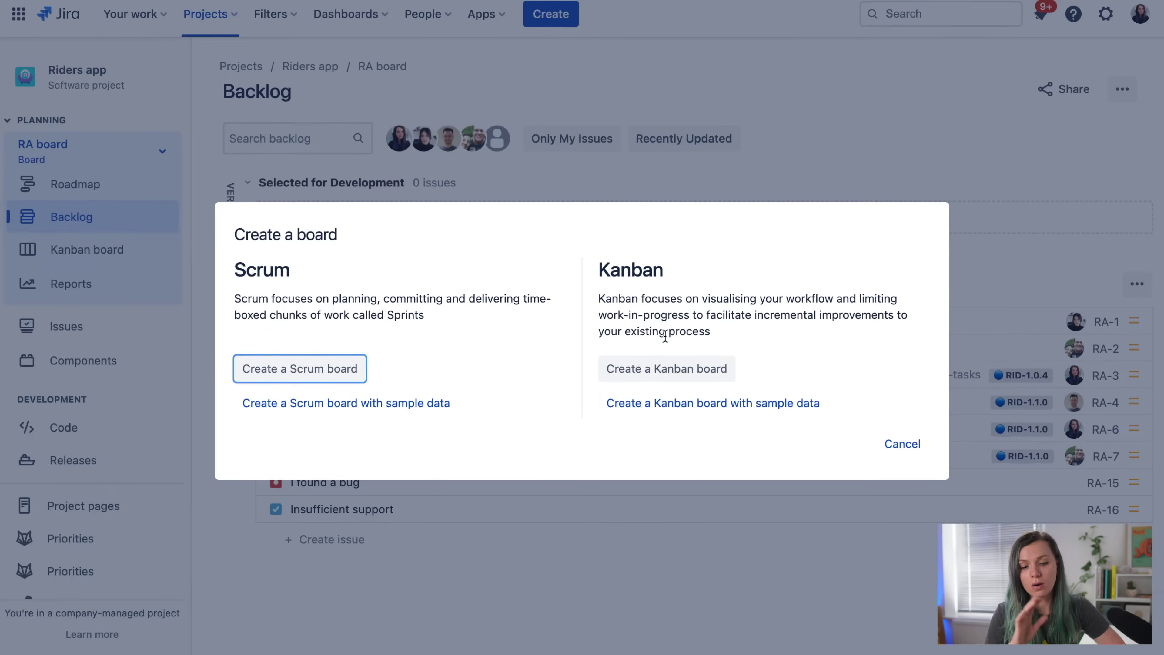
pyautogui.click(672, 370)
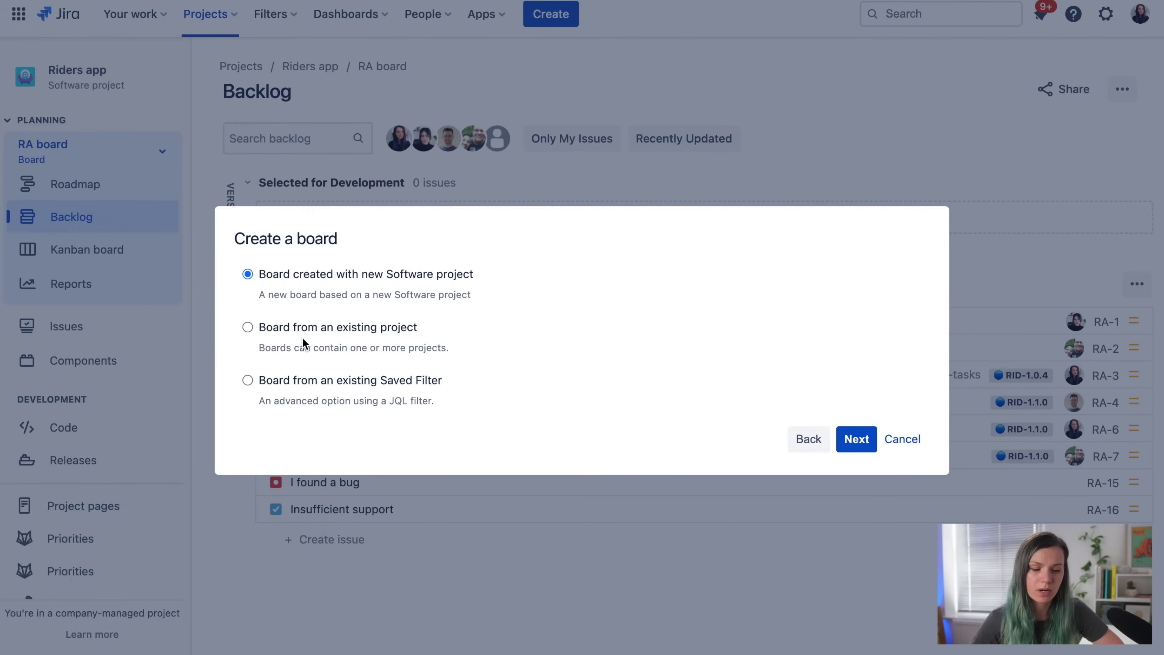
pyautogui.click(268, 326)
pyautogui.click(849, 439)
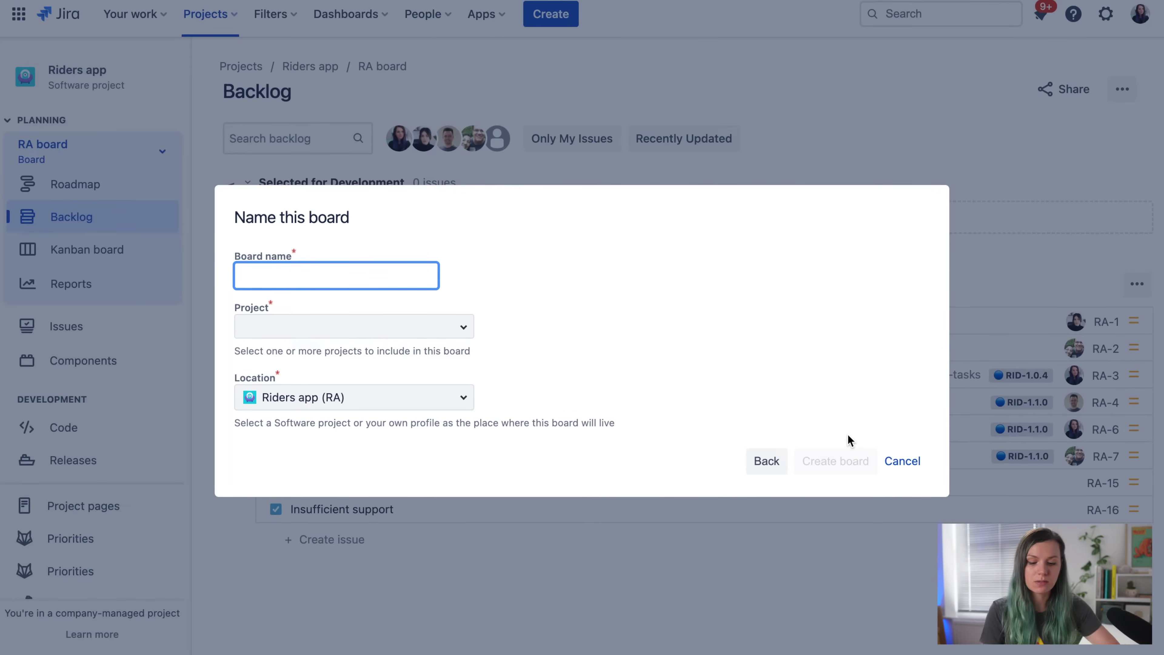
# - Name the board 'Portfolio board' and add Drivers app (DA) as its project
pyautogui.write('Port')
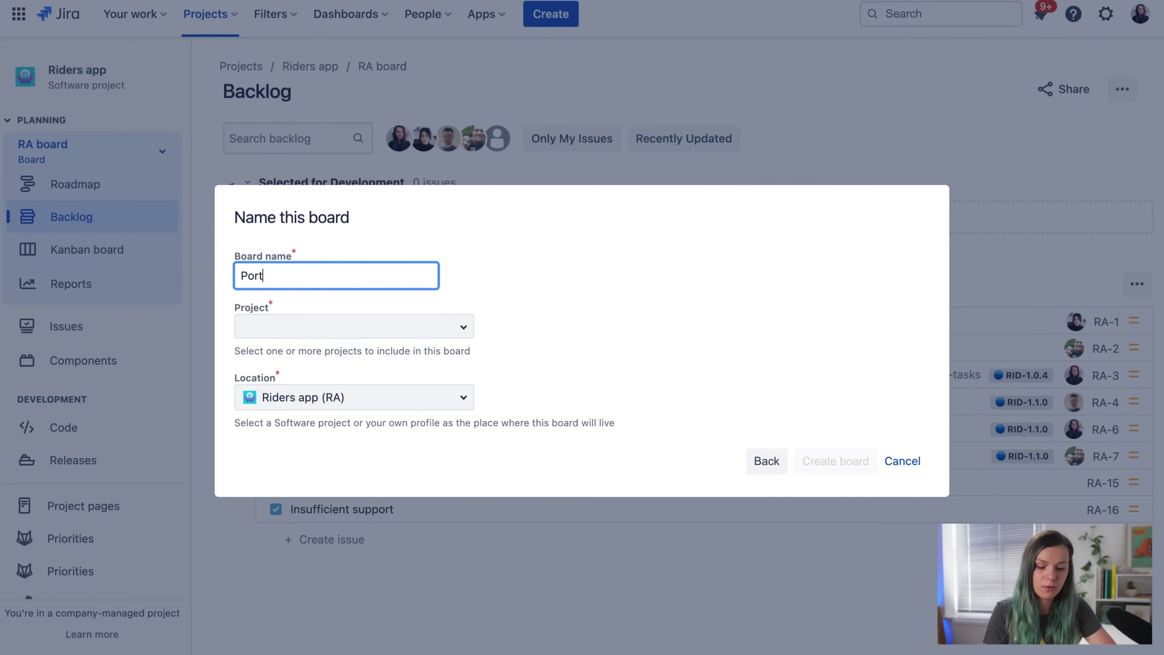
pyautogui.write('folio board')
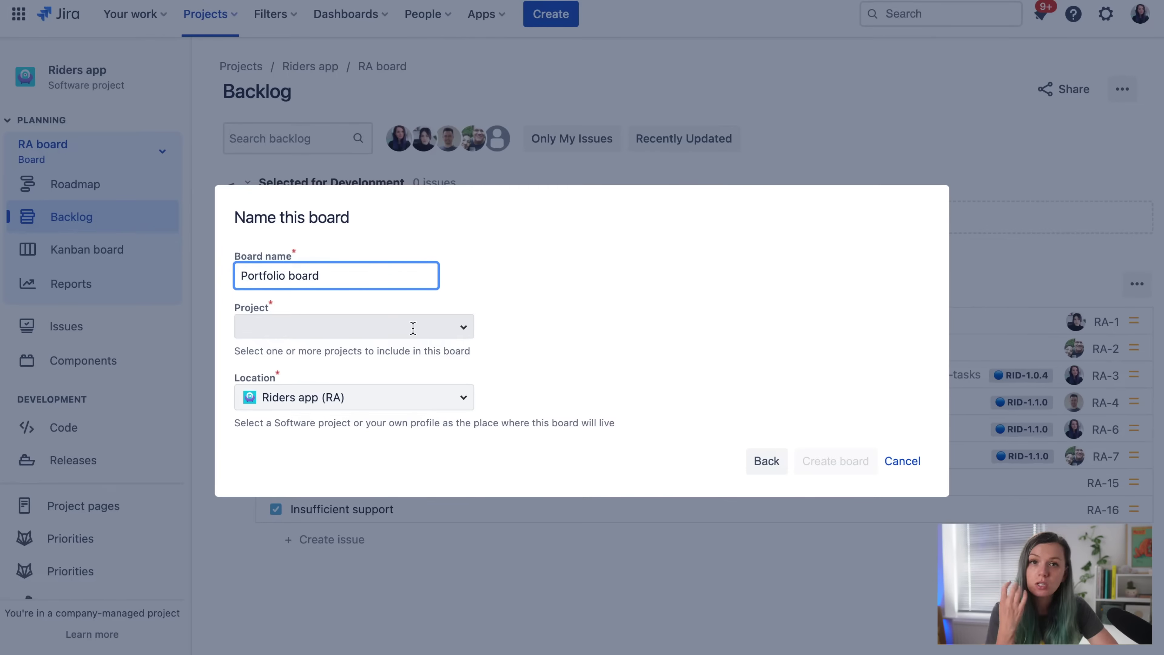
pyautogui.press('Tab')
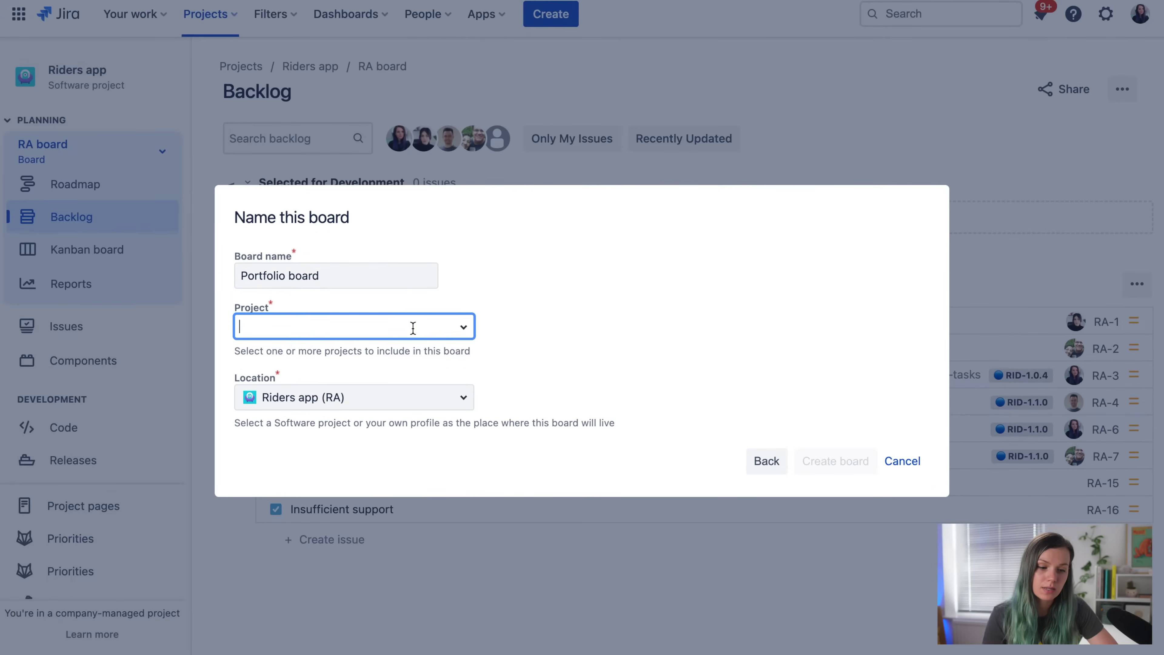
pyautogui.click(464, 328)
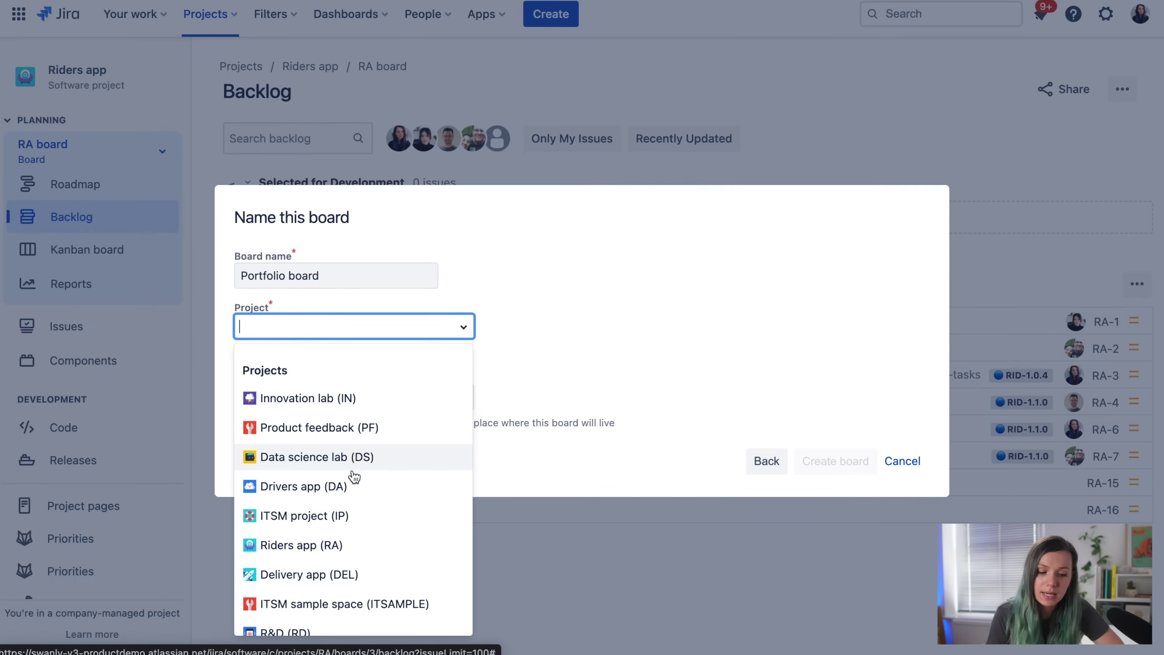
pyautogui.click(351, 486)
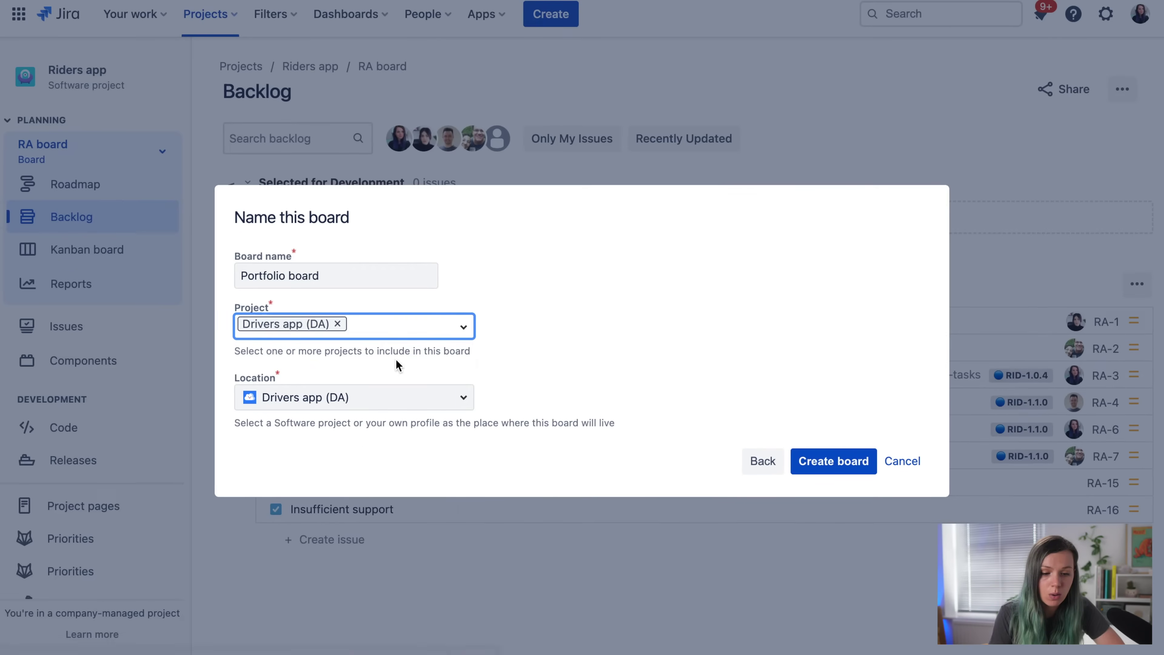
# - Add Delivery app (DEL) and Riders app (RA) as projects, then create Portfolio board
pyautogui.click(467, 330)
pyautogui.click(395, 544)
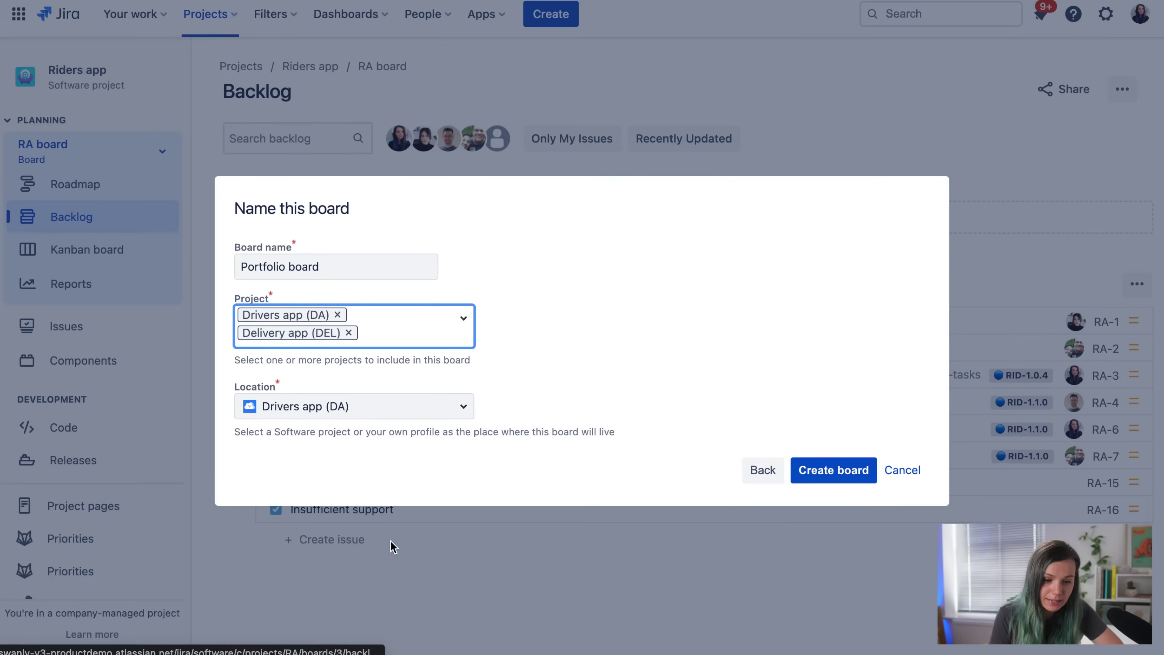
pyautogui.click(466, 330)
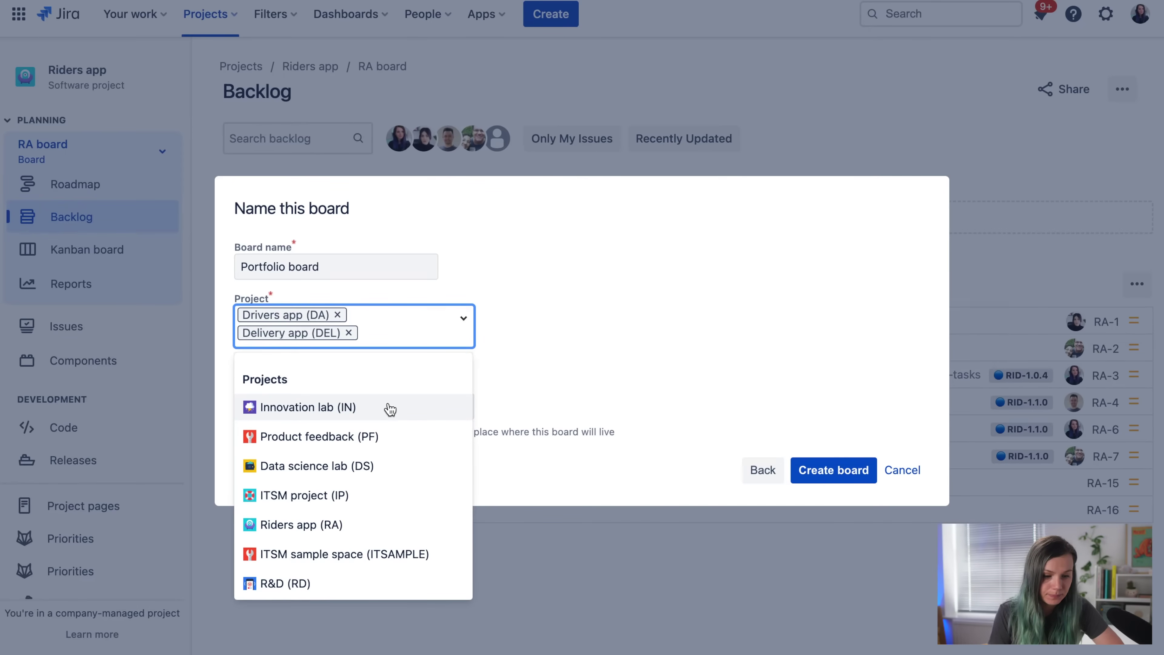
pyautogui.click(367, 531)
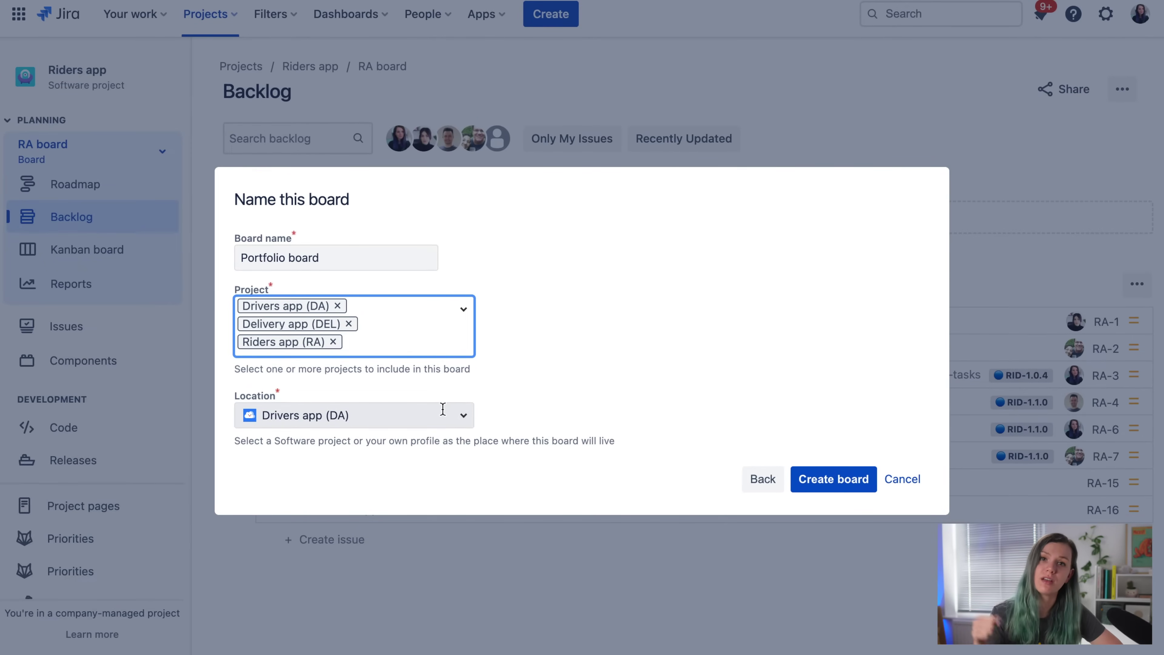
pyautogui.click(829, 492)
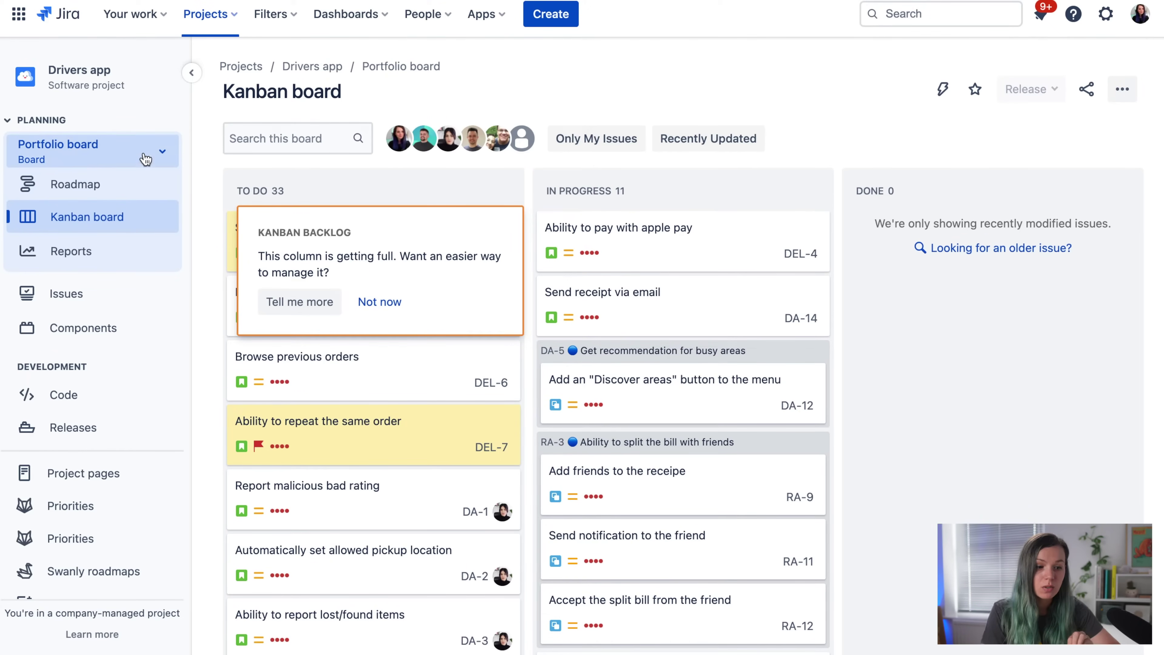
# - Switch to DA board for comparison, then back to Portfolio board
pyautogui.click(162, 152)
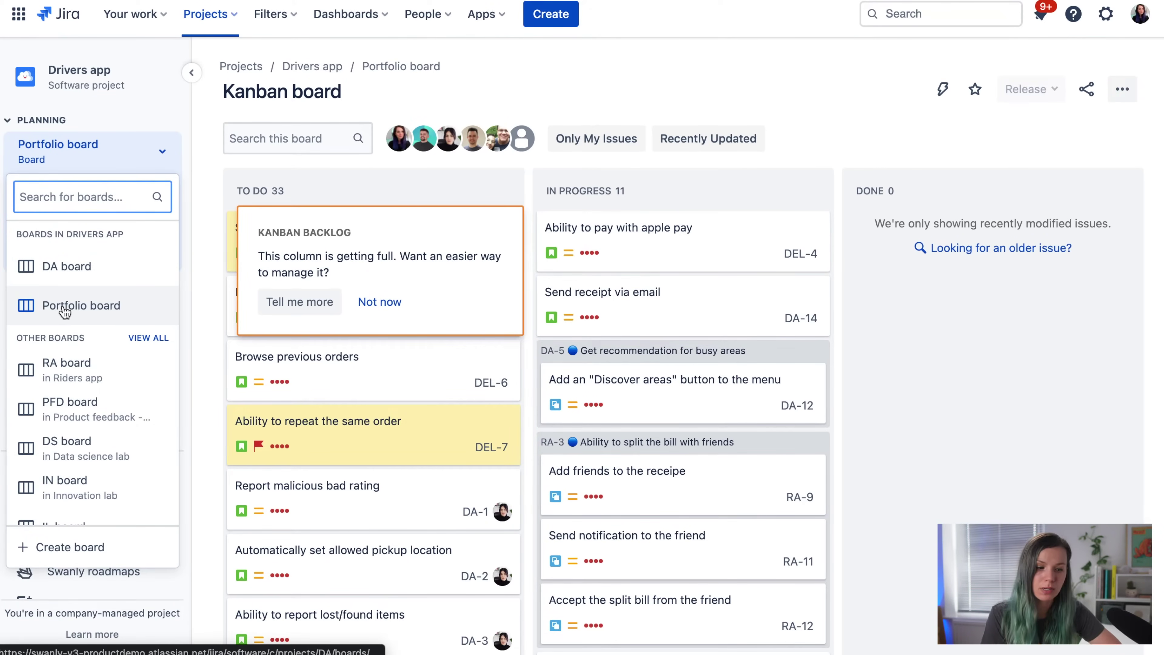
pyautogui.click(81, 273)
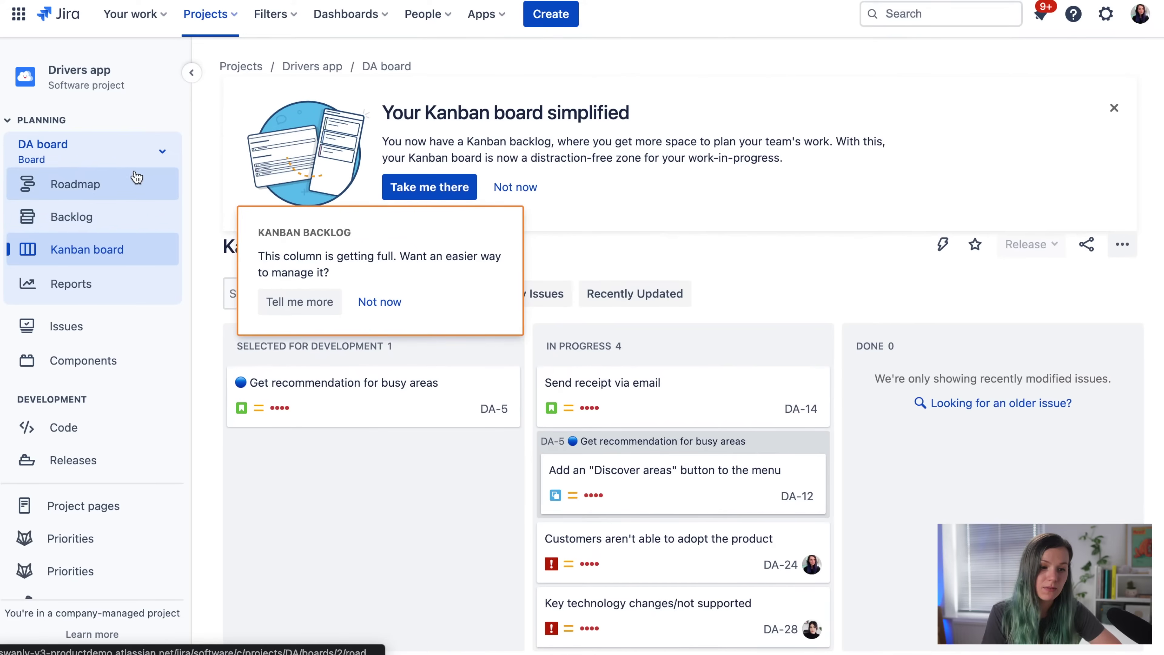
pyautogui.click(151, 152)
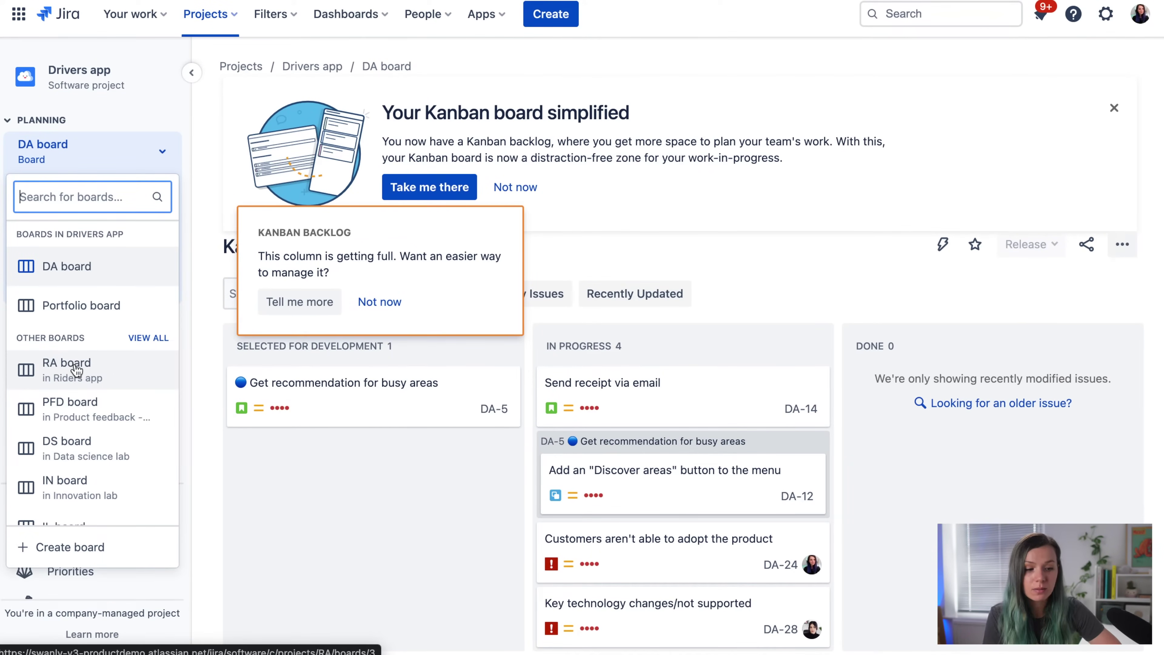
pyautogui.scroll(-3, 75, 371)
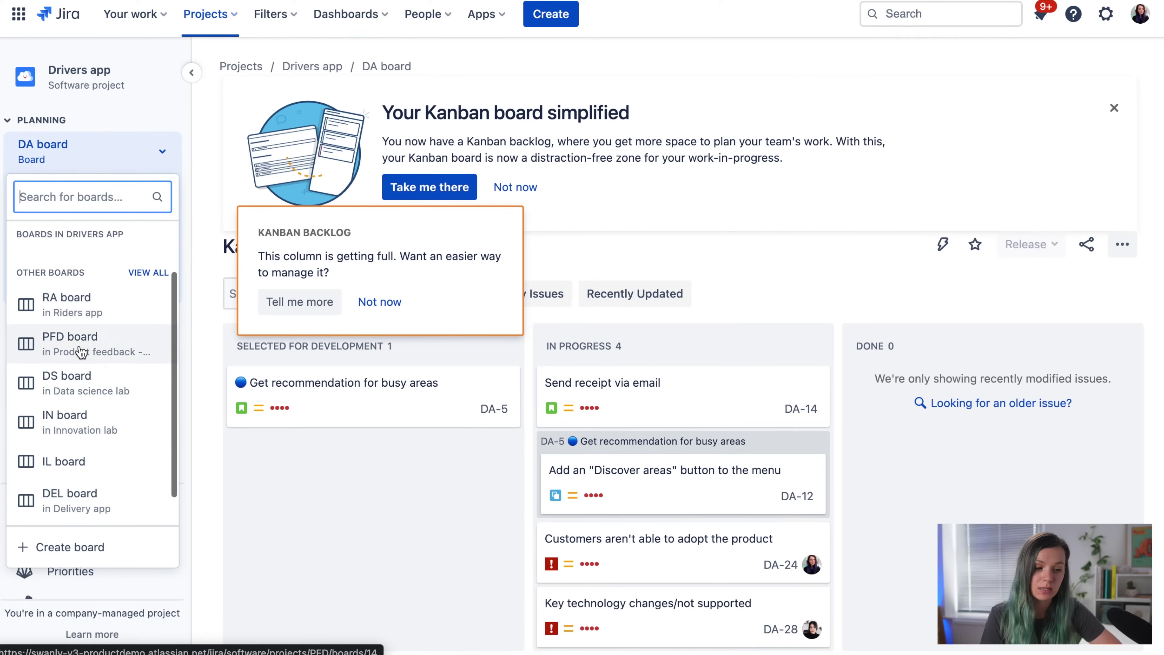
pyautogui.scroll(3, 105, 412)
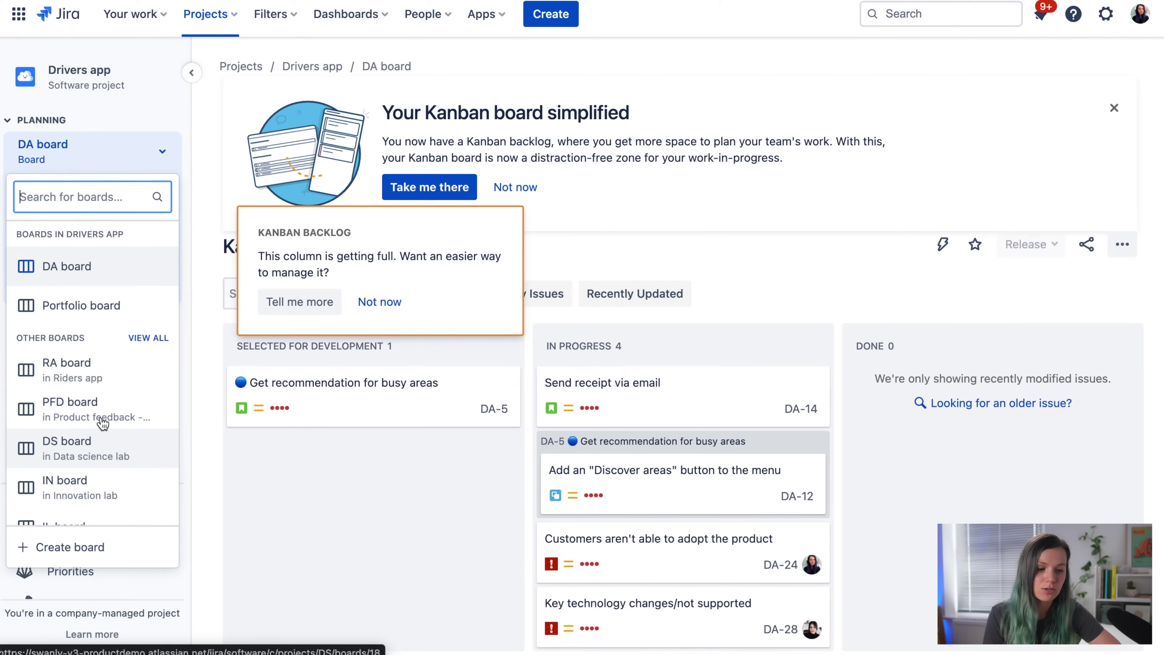
pyautogui.click(82, 306)
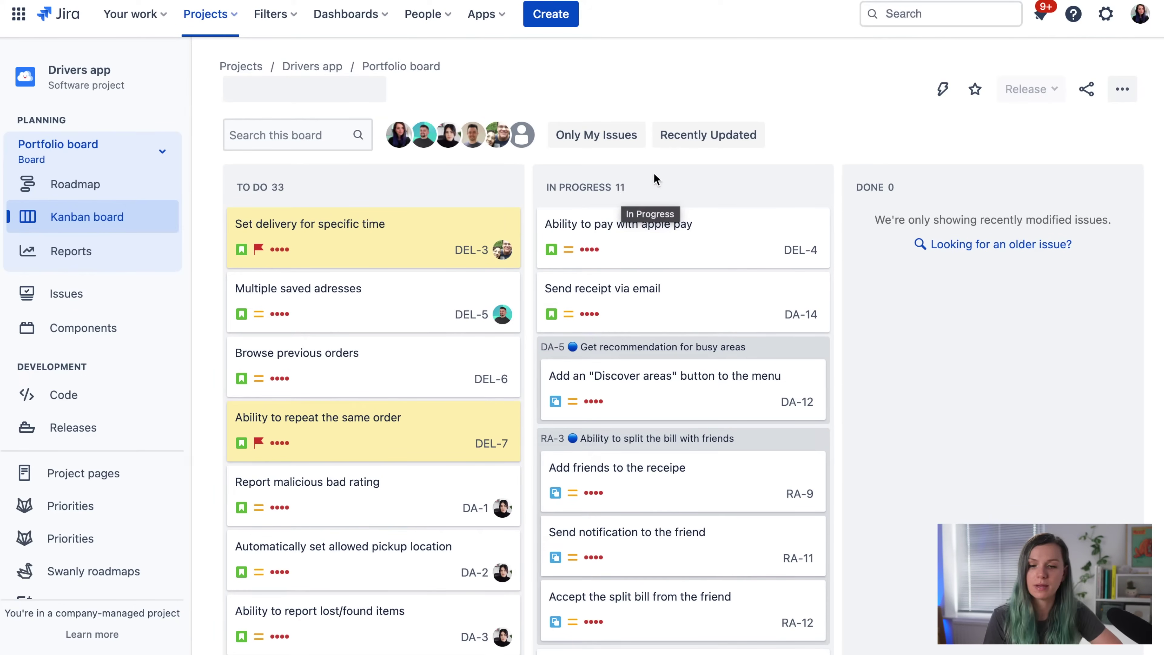
# - In Portfolio board's column settings, move the BACKLOG status into the Kanban backlog
pyautogui.click(1125, 89)
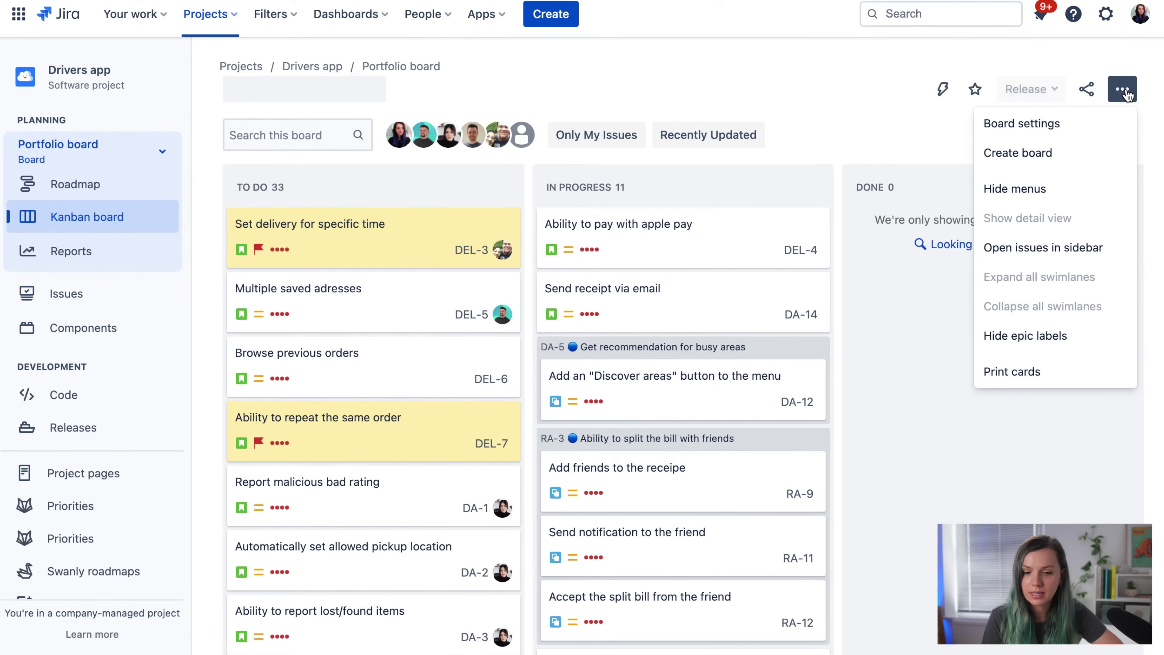
pyautogui.click(1031, 125)
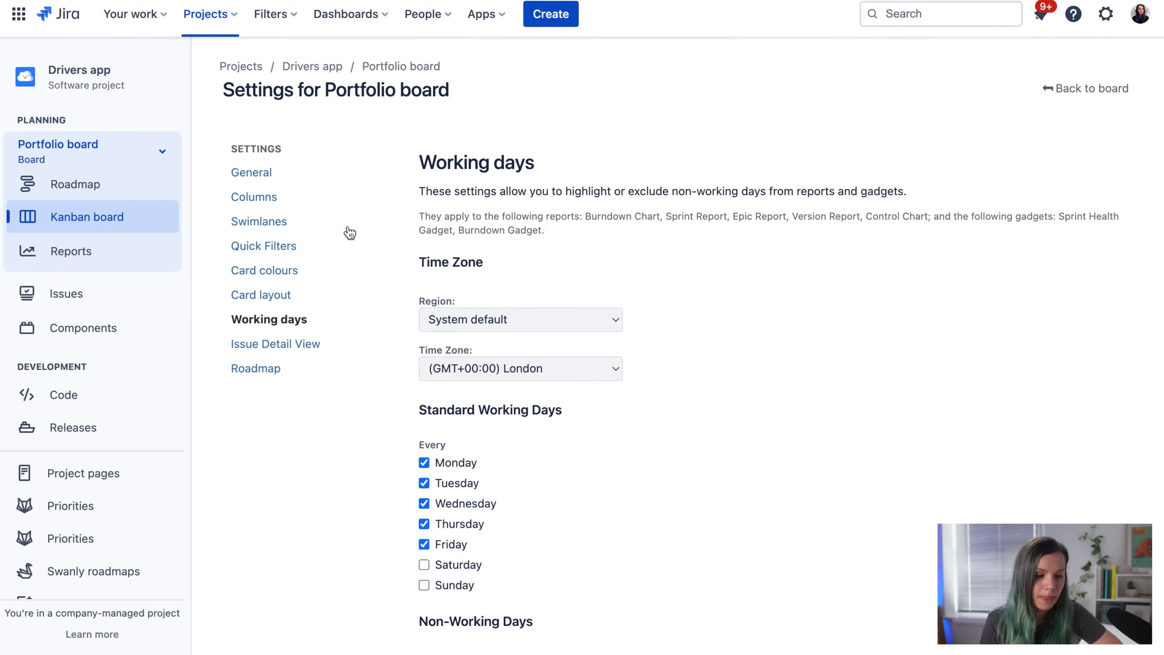
pyautogui.click(259, 200)
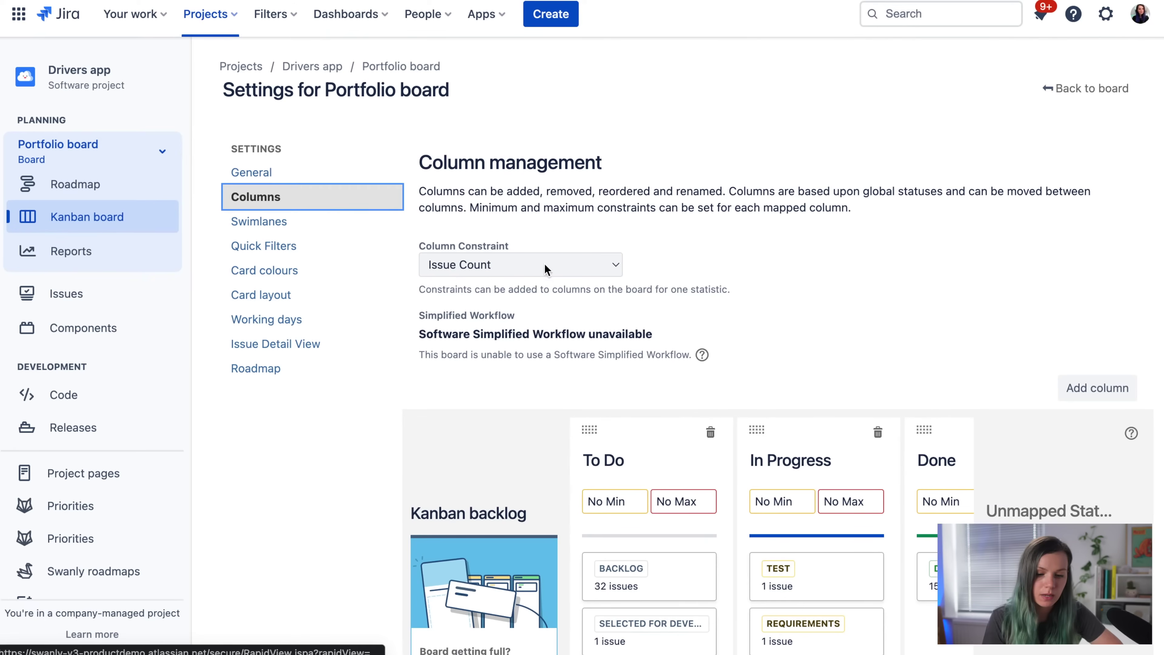
pyautogui.scroll(-3, 561, 322)
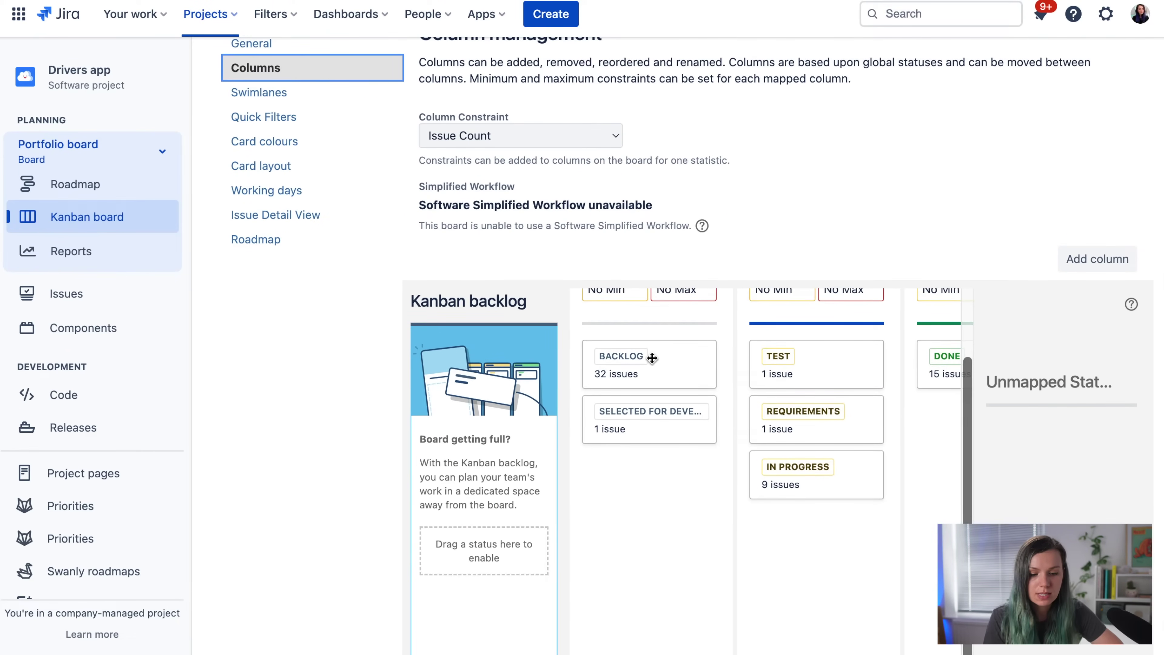
pyautogui.moveTo(662, 377); pyautogui.dragTo(501, 562)
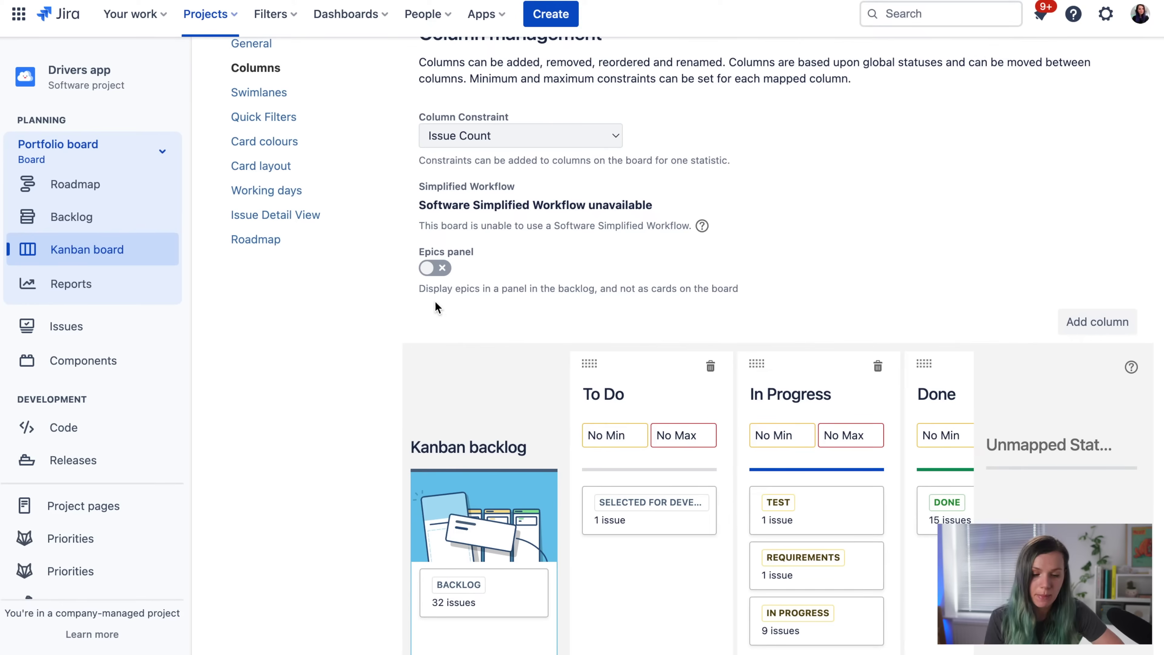
# - Add a QA column and move the TEST status into it
pyautogui.scroll(-1, 702, 406)
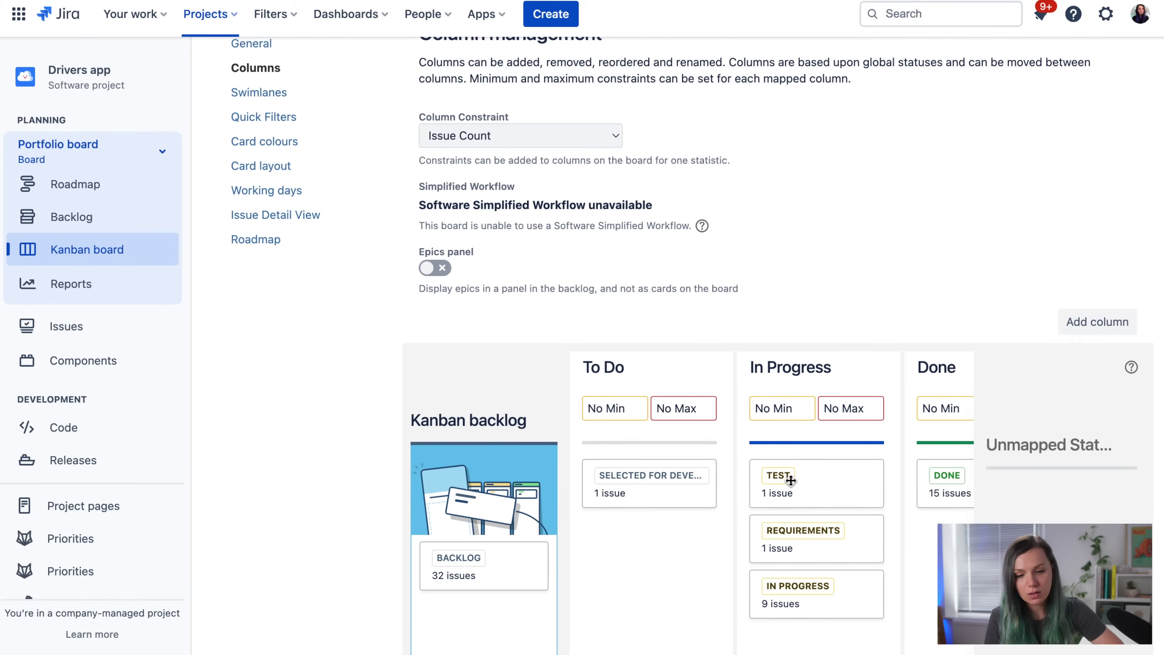
pyautogui.click(1088, 319)
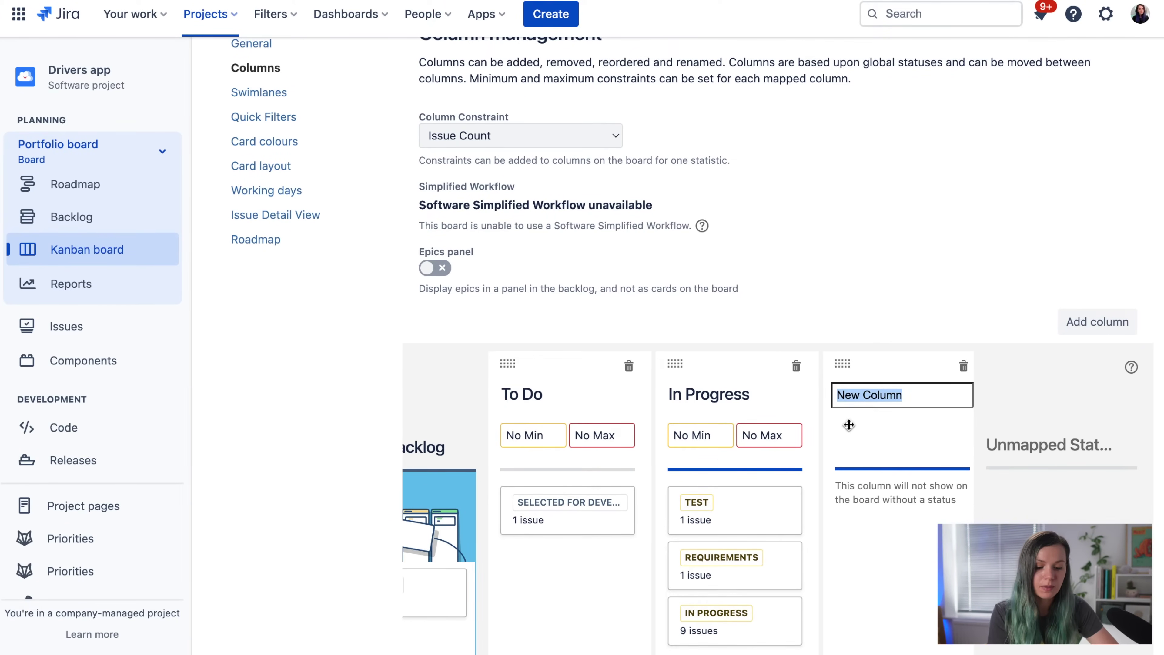
pyautogui.write('QA')
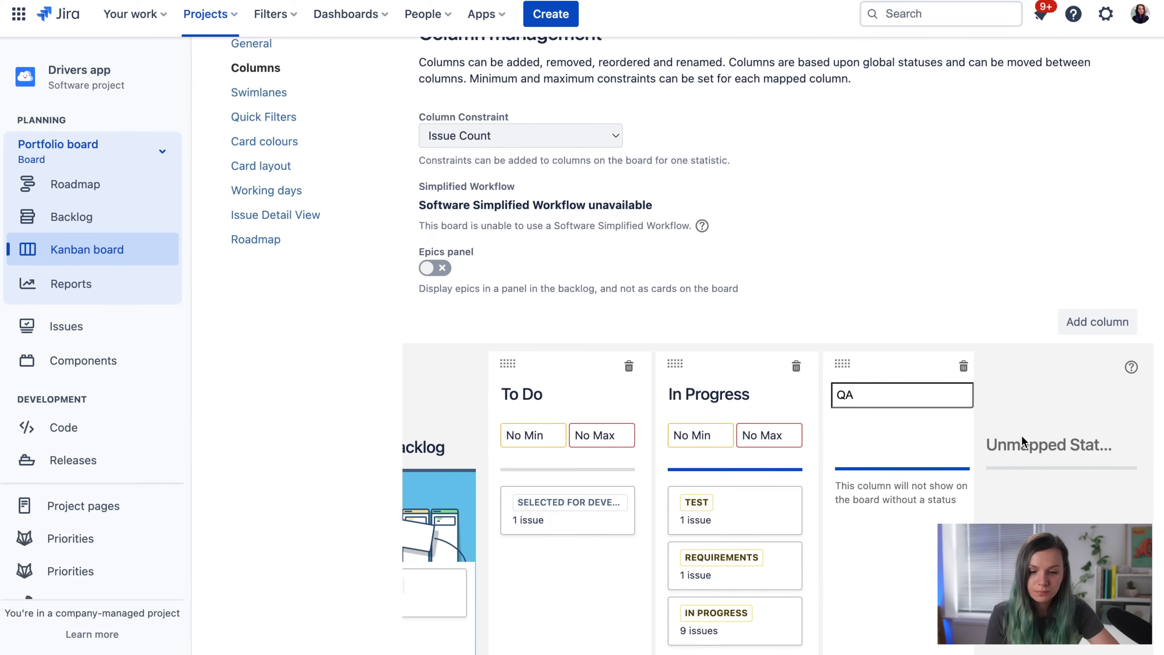
pyautogui.click(972, 432)
pyautogui.moveTo(715, 475); pyautogui.dragTo(878, 476)
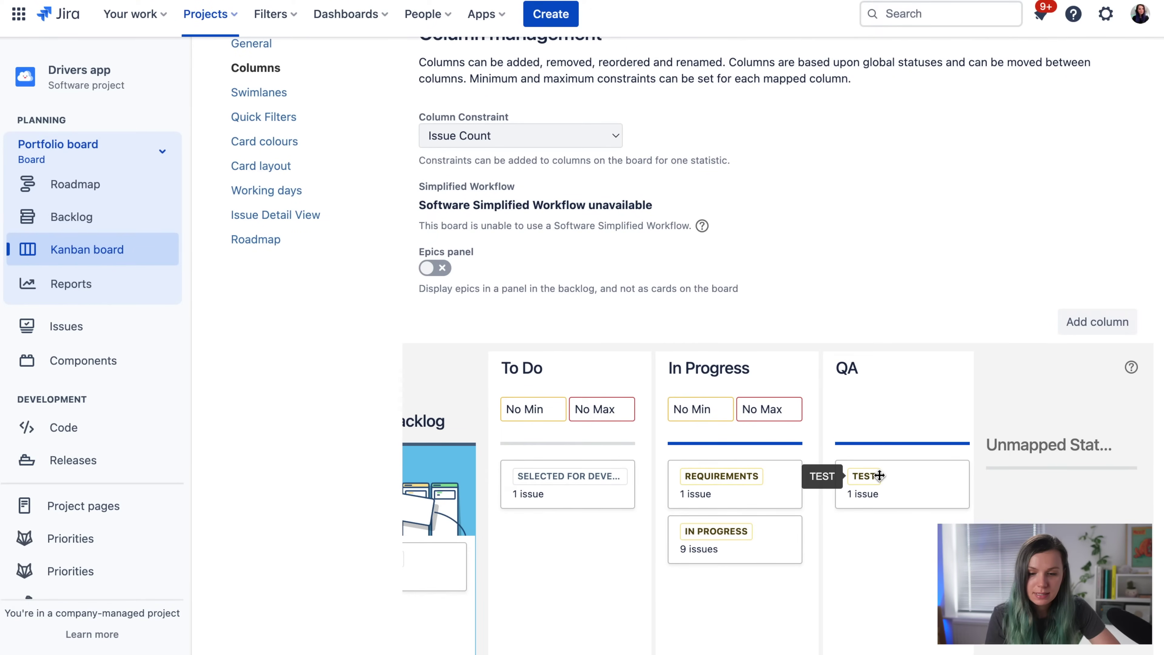
# - Add a Design column before In Progress holding the REQUIREMENTS status
pyautogui.click(1093, 322)
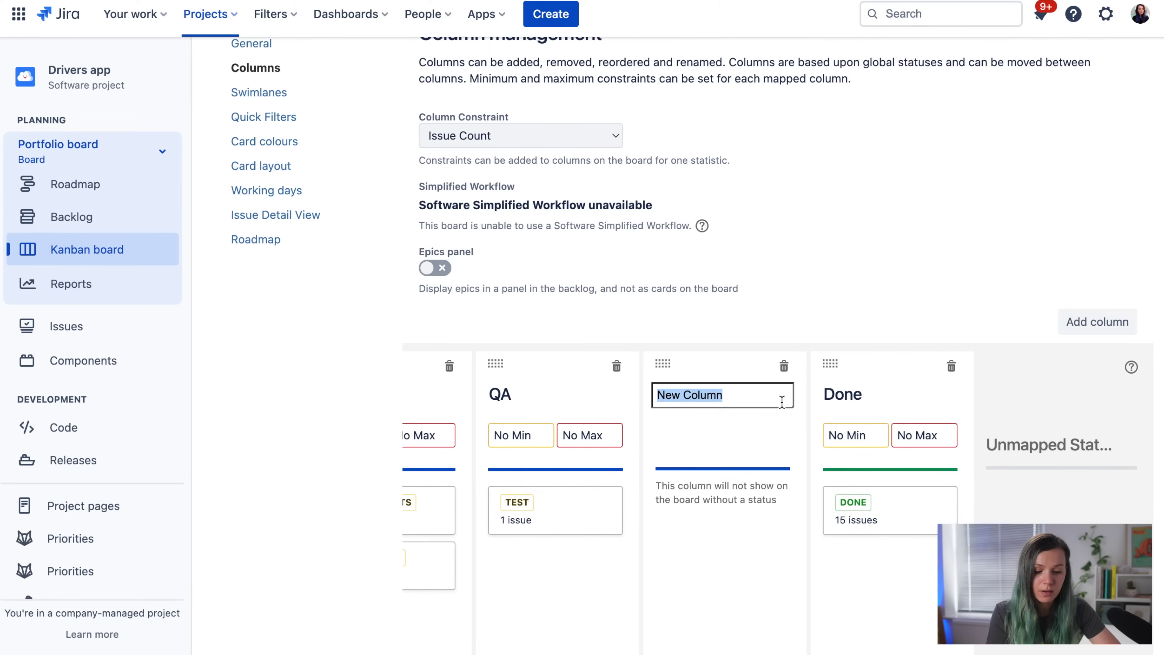
pyautogui.write('Design')
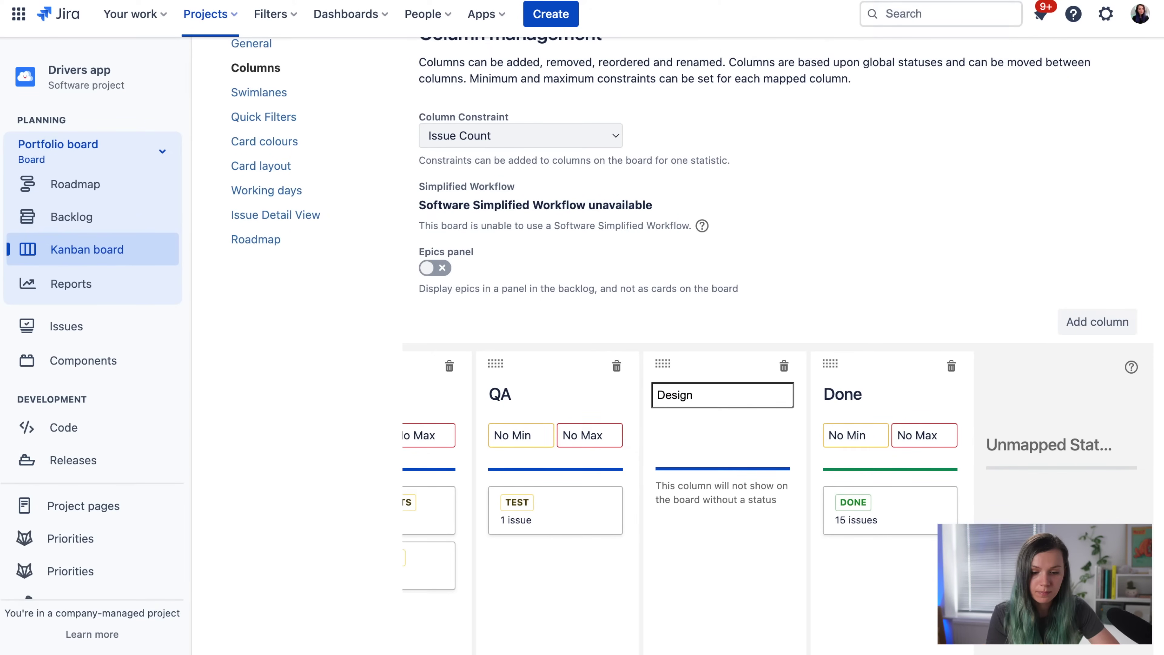
pyautogui.press('Return')
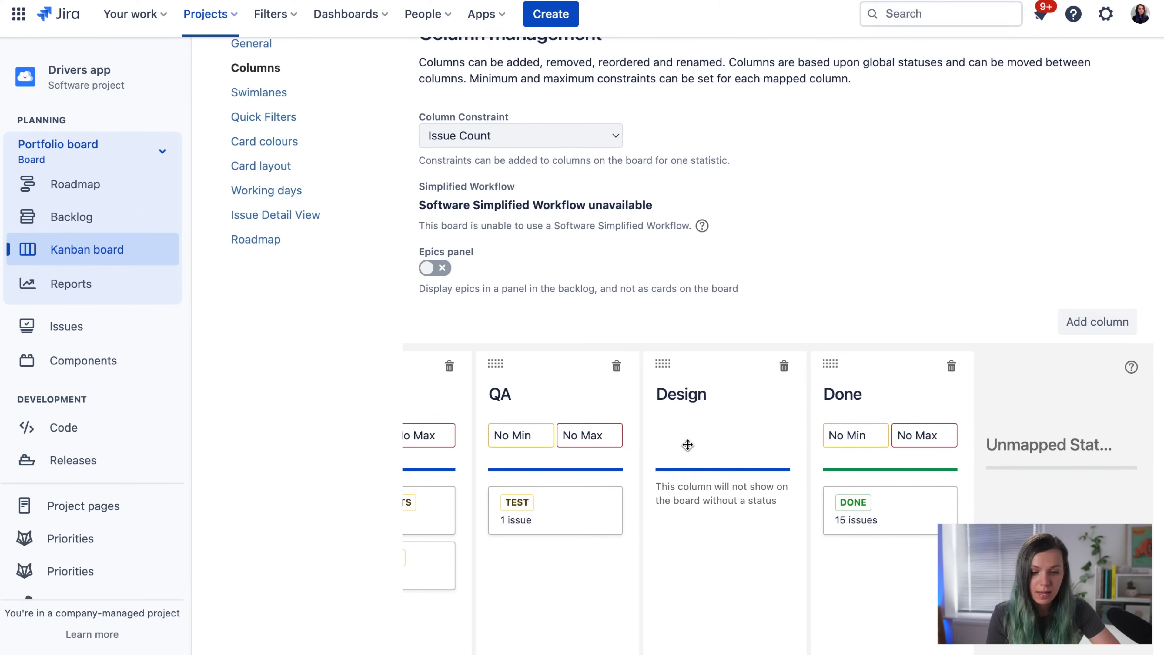
pyautogui.hscroll(-2, 688, 445)
pyautogui.moveTo(812, 359); pyautogui.dragTo(543, 361)
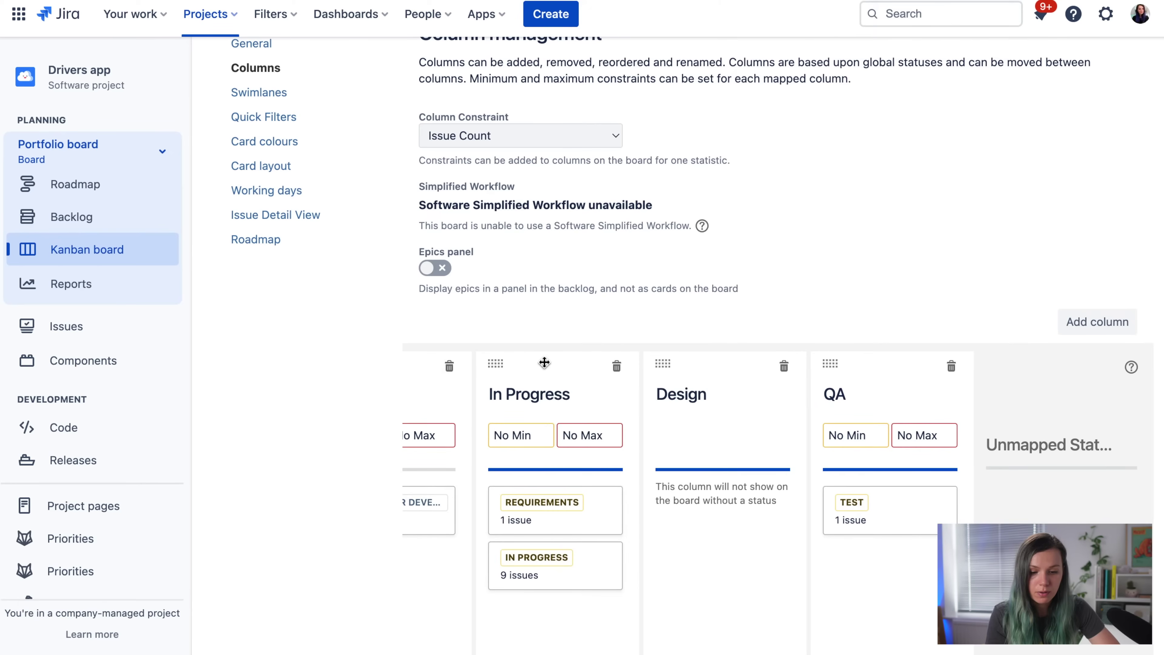
pyautogui.moveTo(715, 371); pyautogui.dragTo(564, 370)
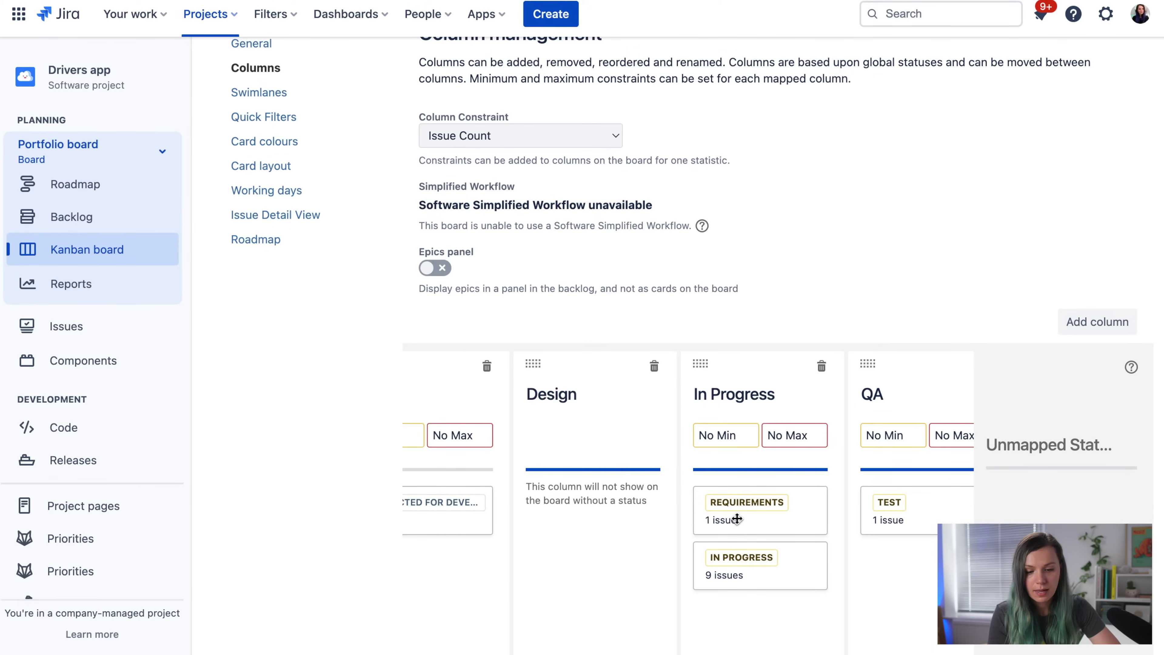
pyautogui.moveTo(754, 515); pyautogui.dragTo(571, 512)
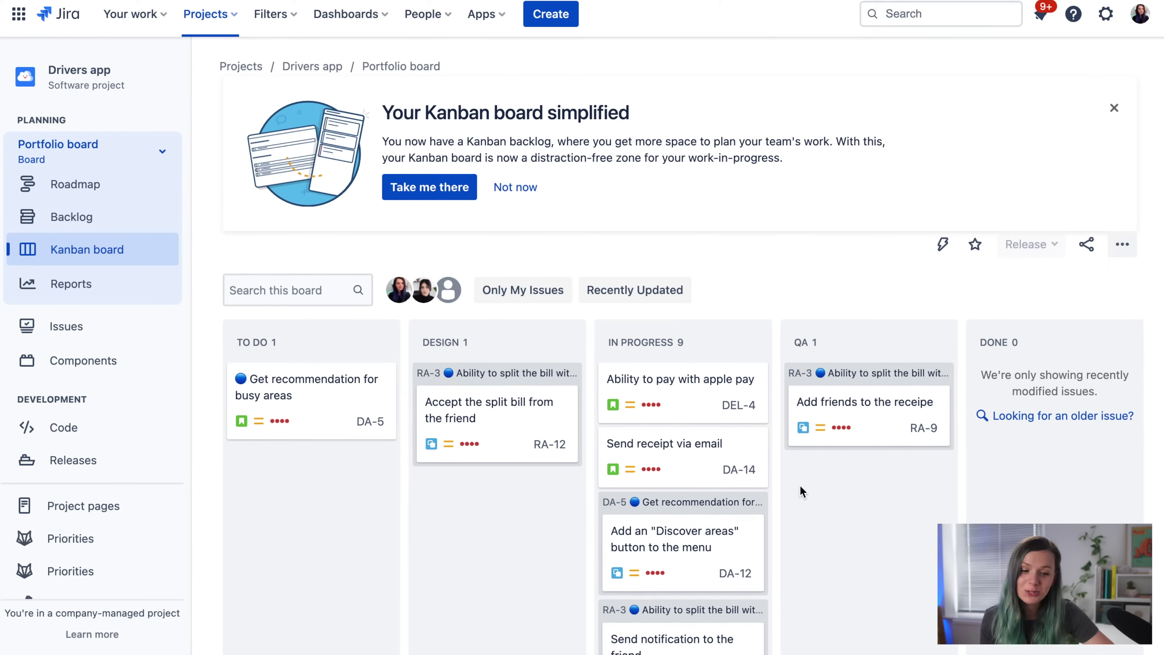
# - Dismiss the 'Your Kanban board simplified' banner and reopen Portfolio board's settings
pyautogui.scroll(-2, 799, 486)
pyautogui.scroll(2, 800, 485)
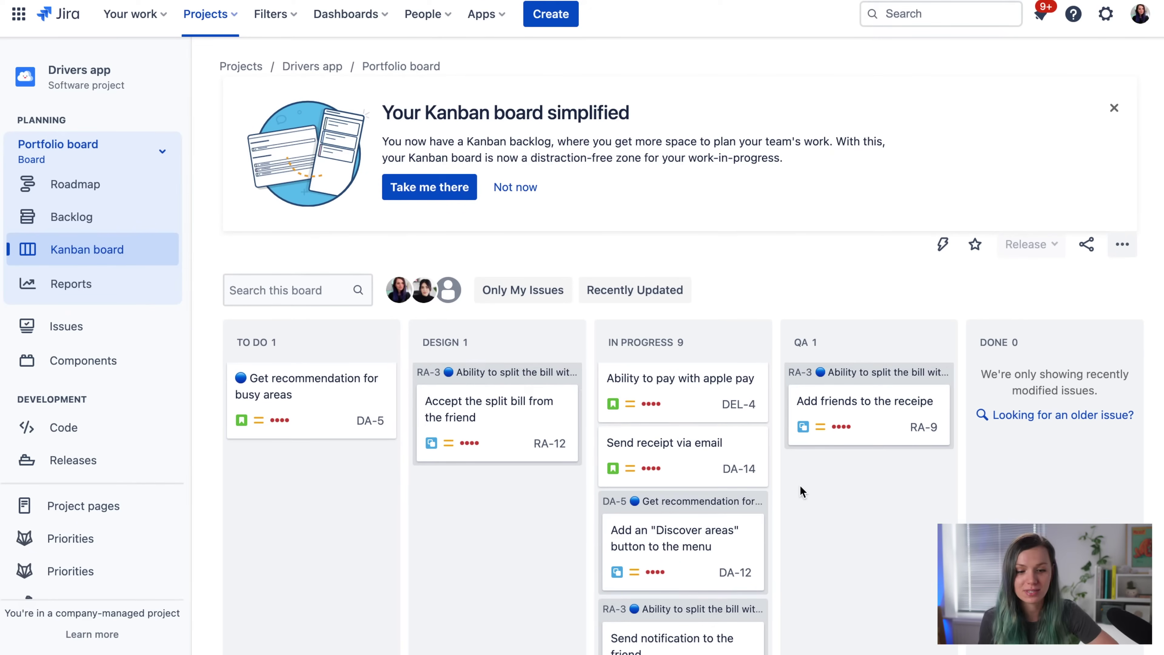
pyautogui.click(1115, 107)
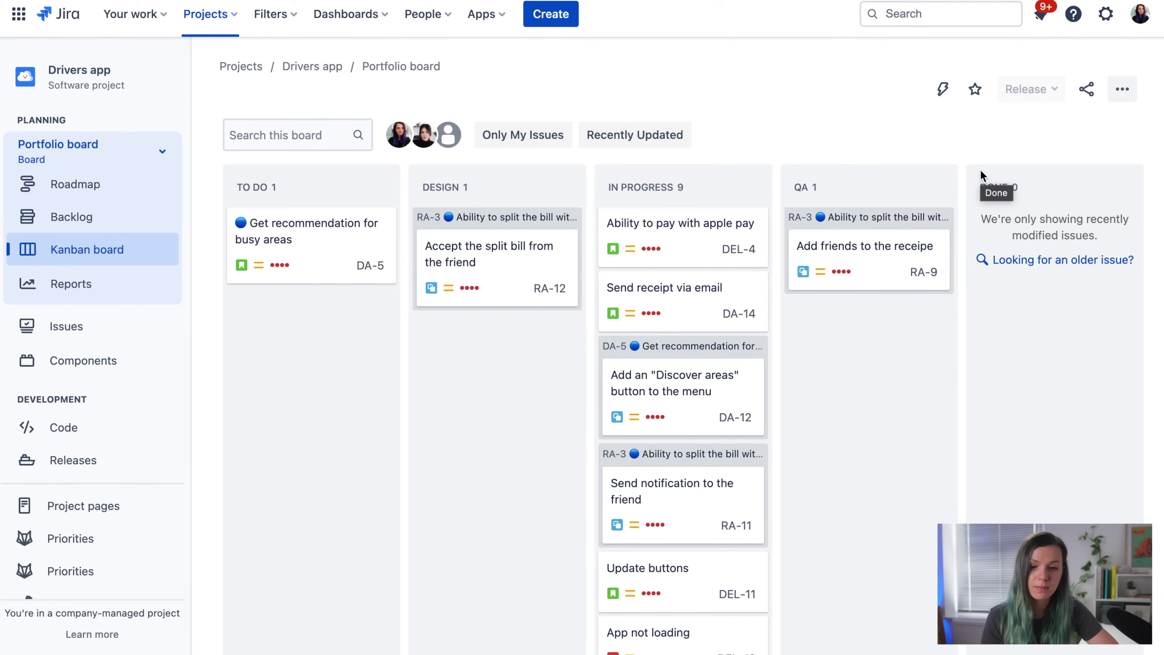
pyautogui.click(1124, 90)
pyautogui.click(1040, 123)
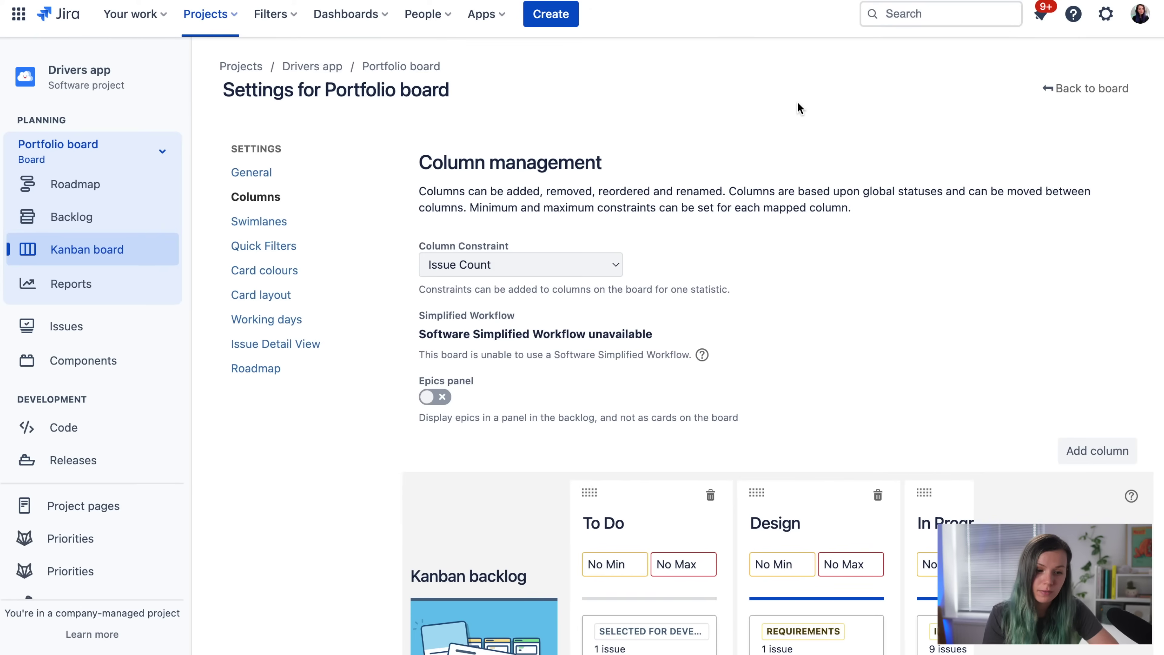
# - Add a 'Delivery app' quick filter with JQL project = Delivery app (DEL)
pyautogui.click(274, 256)
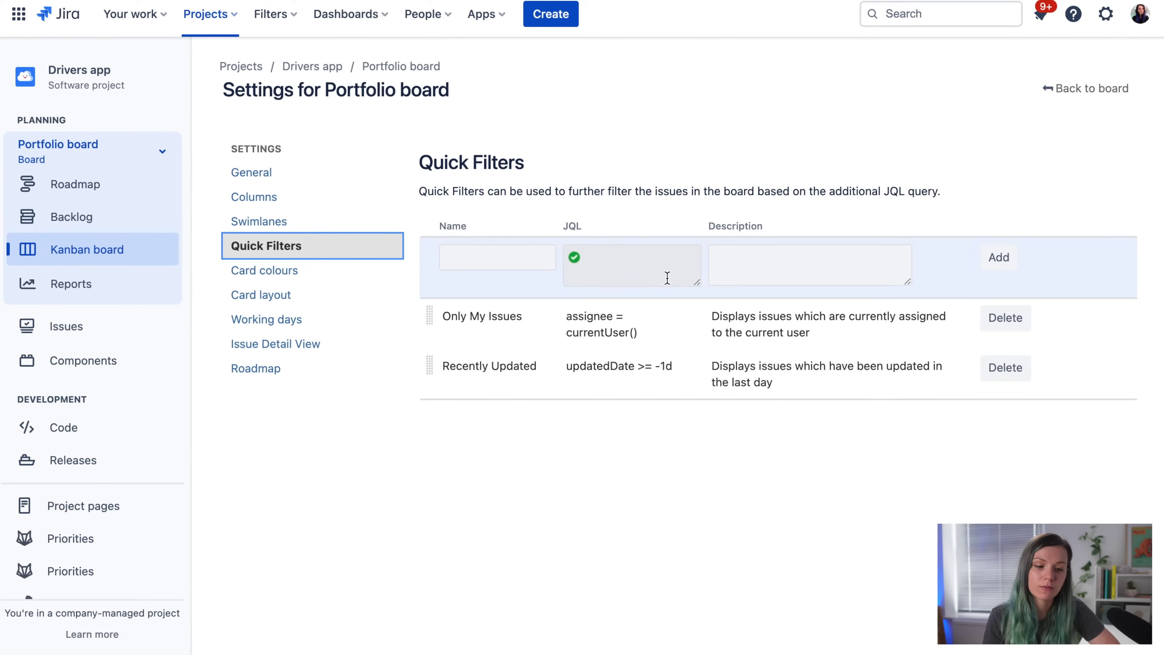
pyautogui.click(487, 254)
pyautogui.write('De')
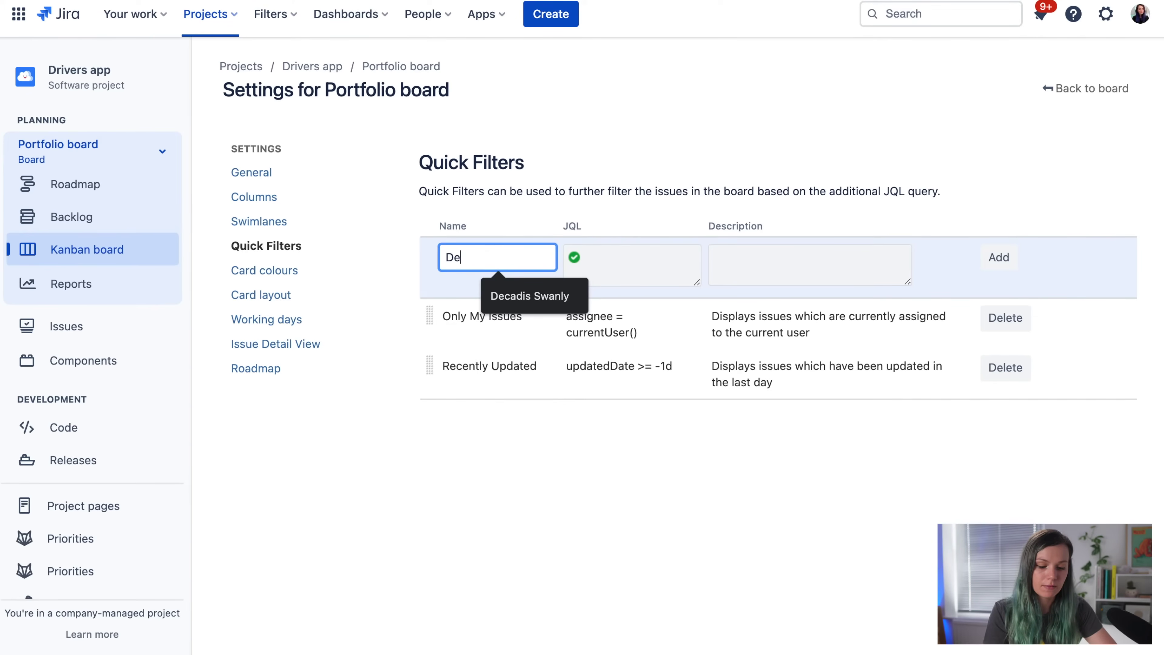
pyautogui.write('livery app')
pyautogui.click(611, 257)
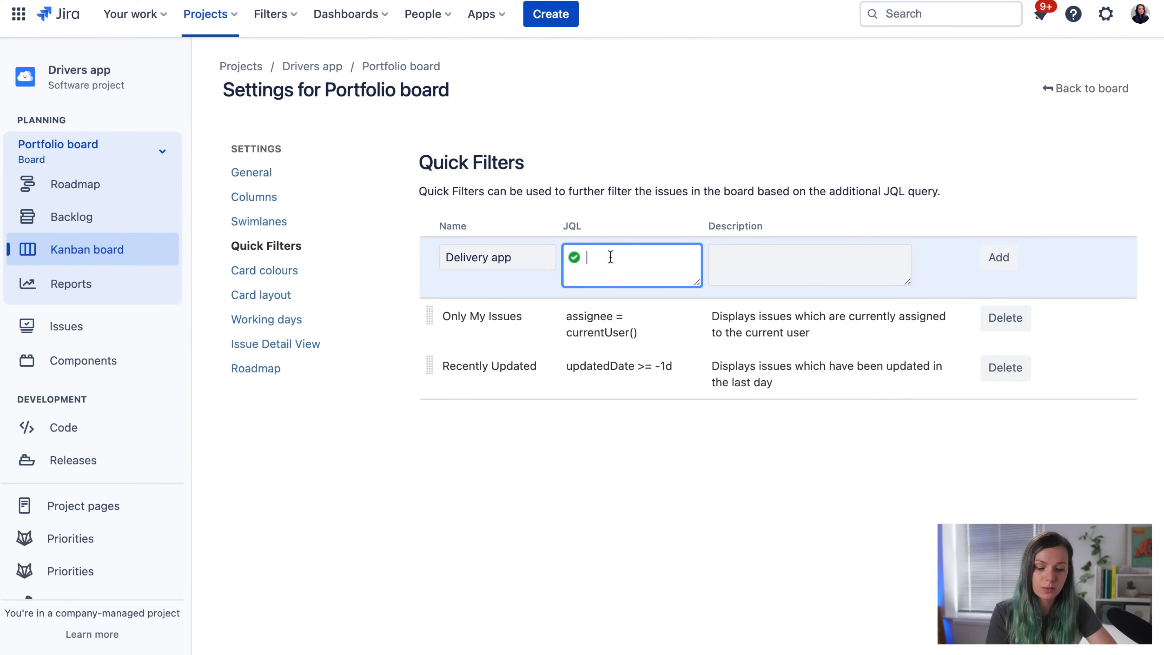
pyautogui.write('project')
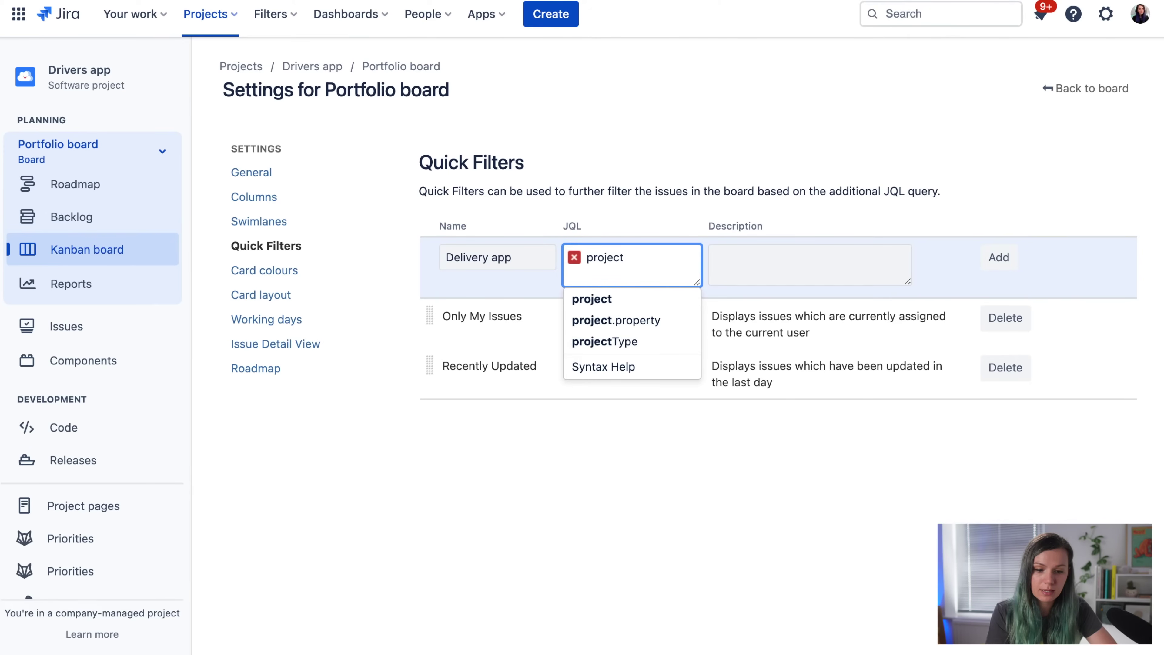
pyautogui.write('=""')
pyautogui.press('Left')
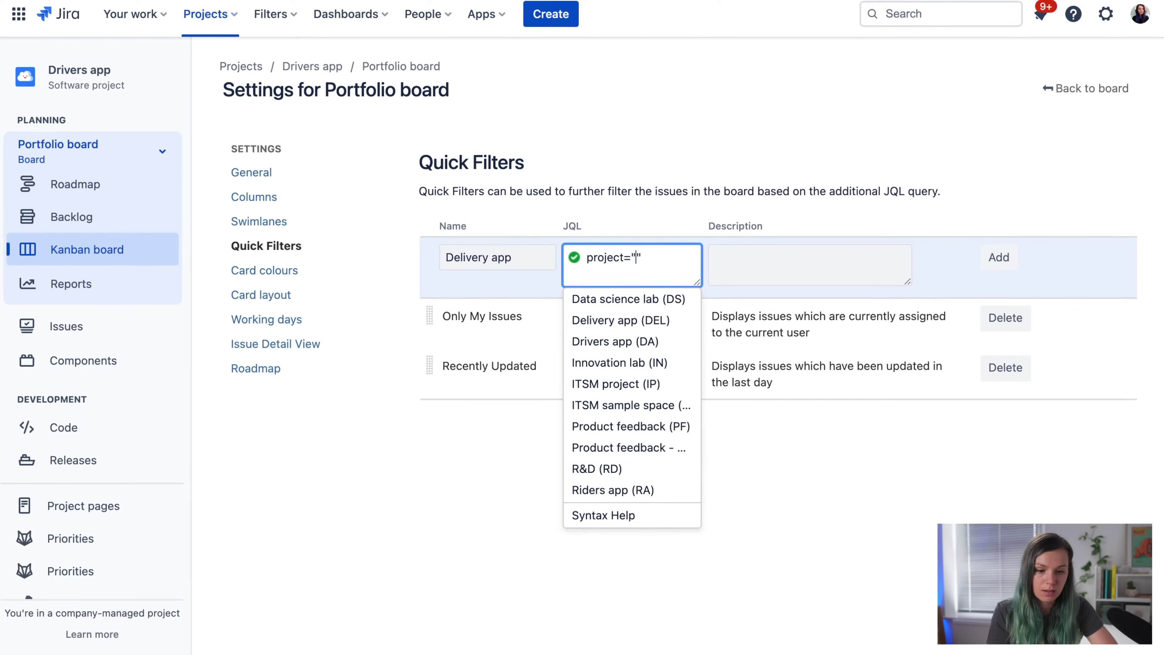
pyautogui.write('D')
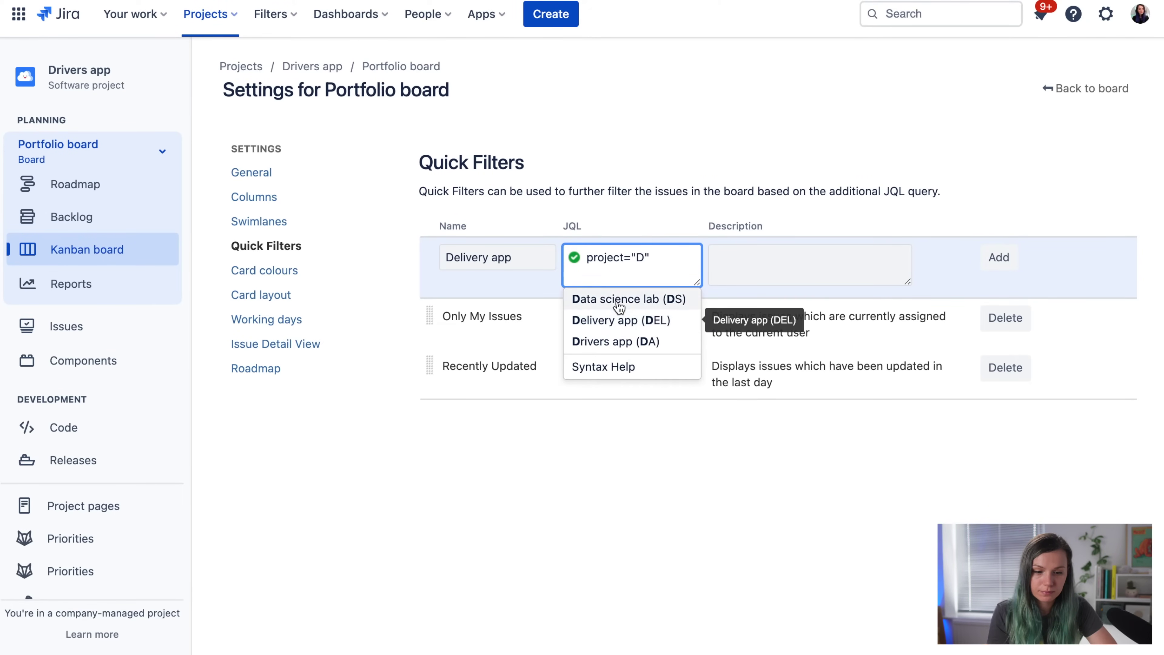
pyautogui.write('EL')
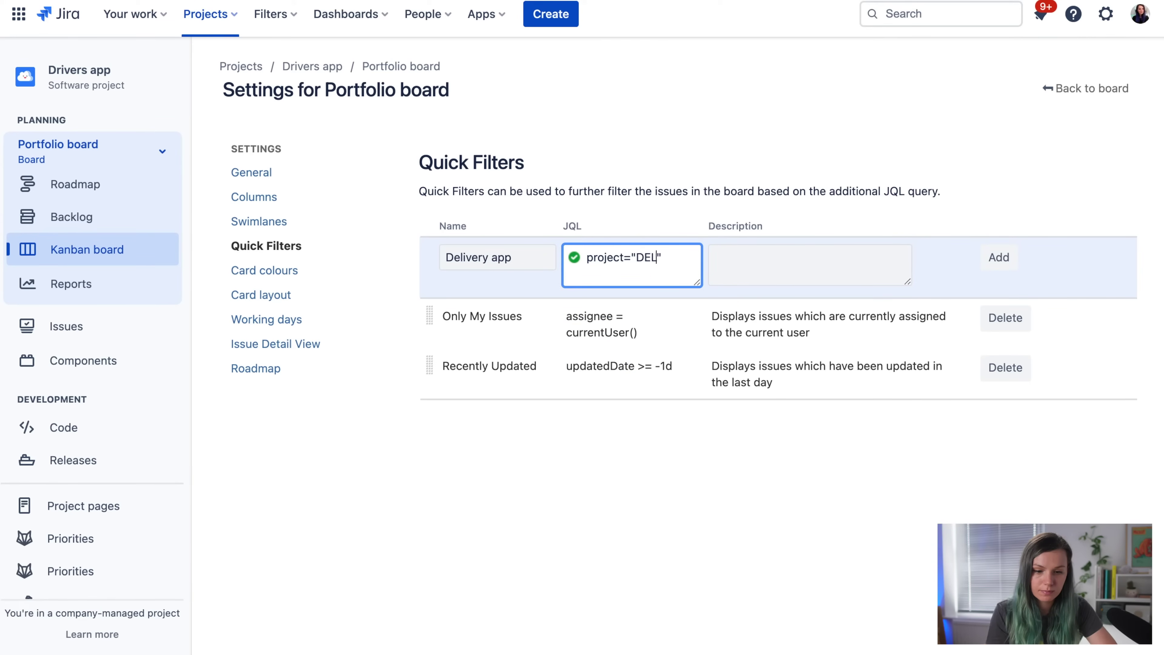
pyautogui.click(626, 301)
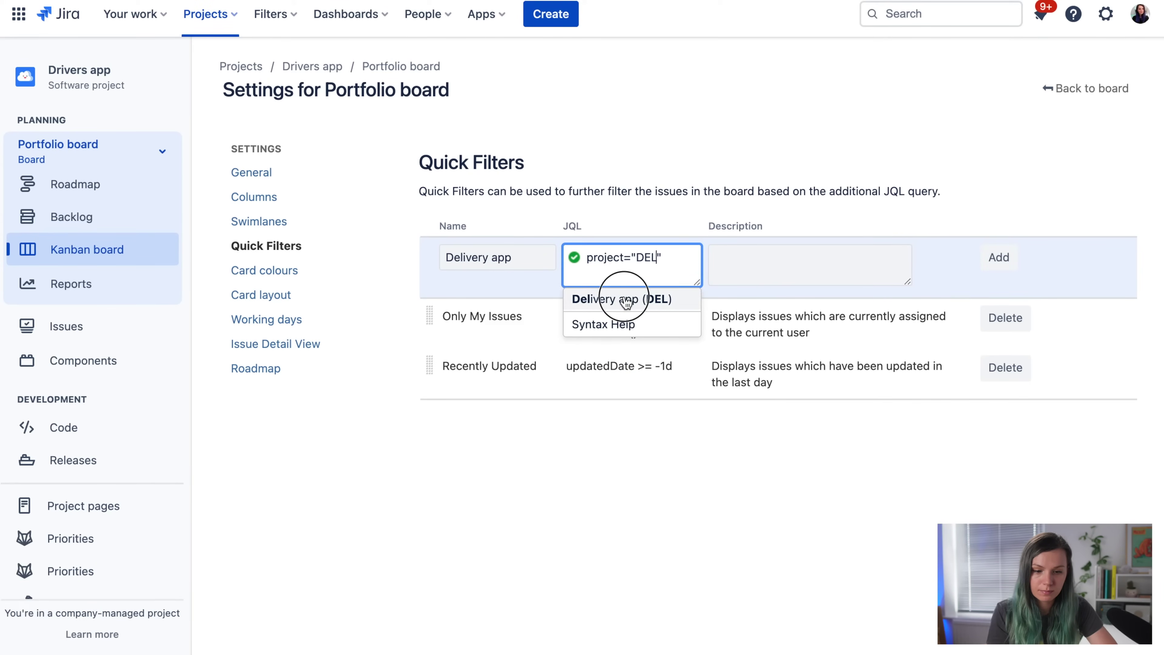
pyautogui.click(1000, 257)
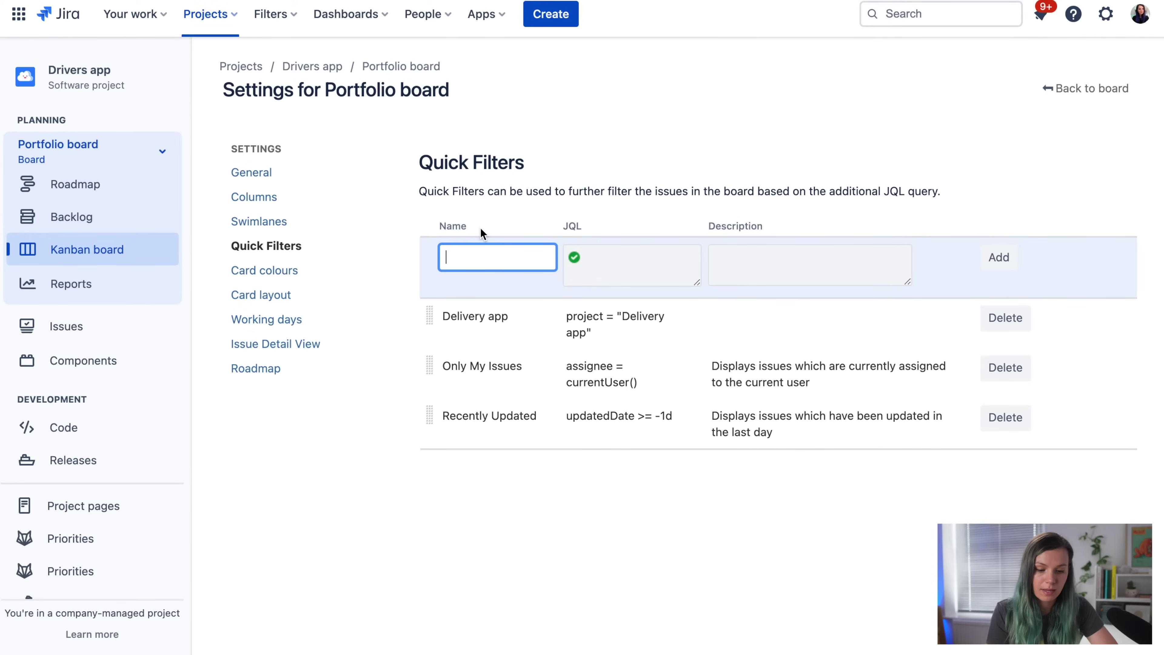
# - Add a 'Riders ap' quick filter with JQL project = Riders app
pyautogui.write('Ride')
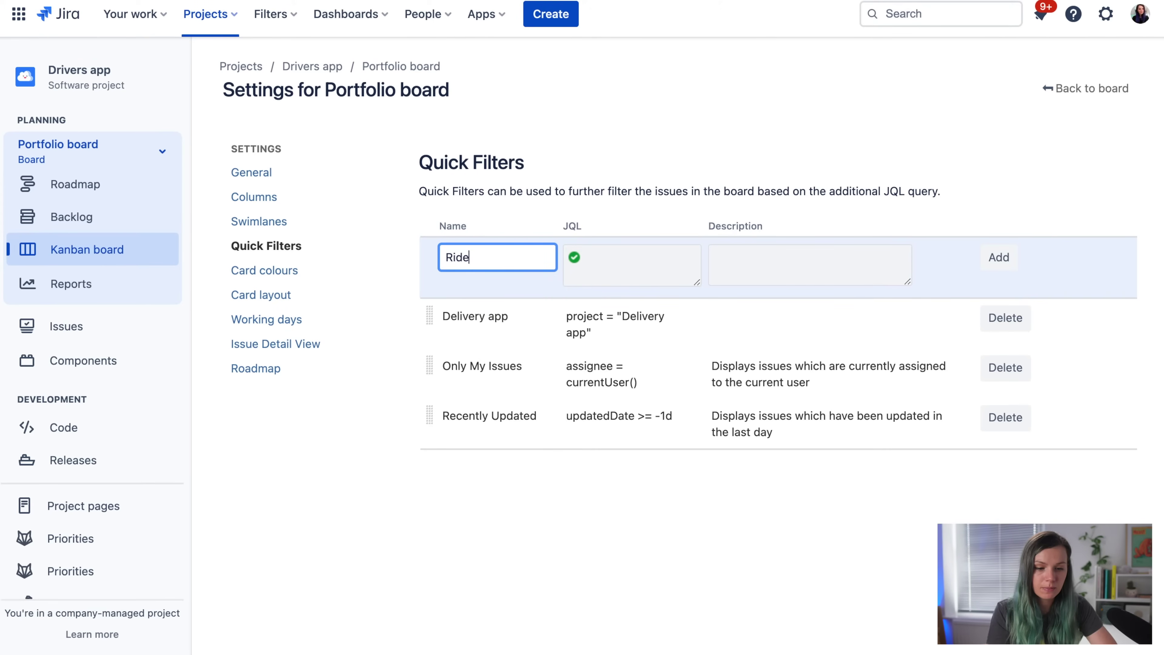
pyautogui.write('rs app')
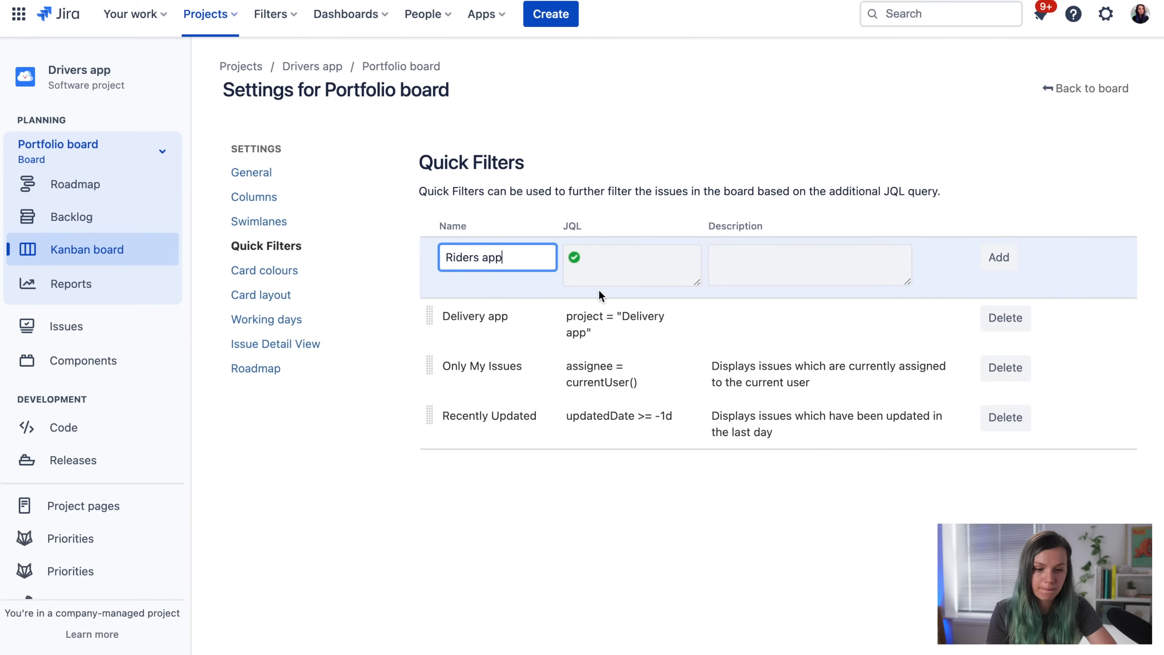
pyautogui.click(604, 260)
pyautogui.write('project')
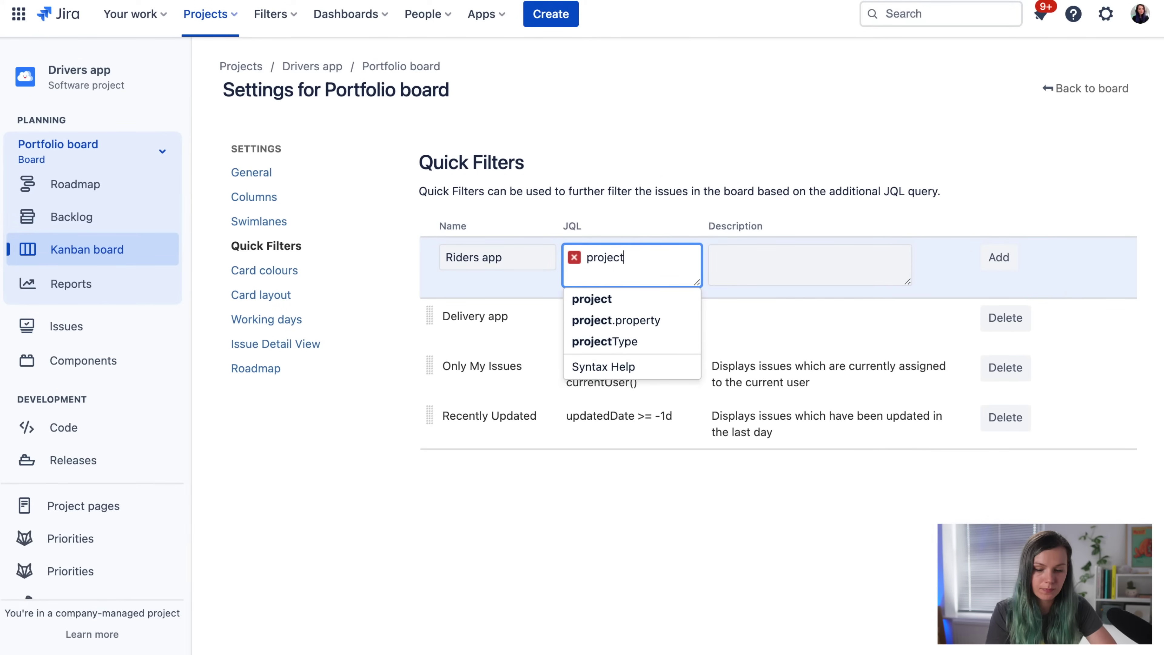
pyautogui.write('="')
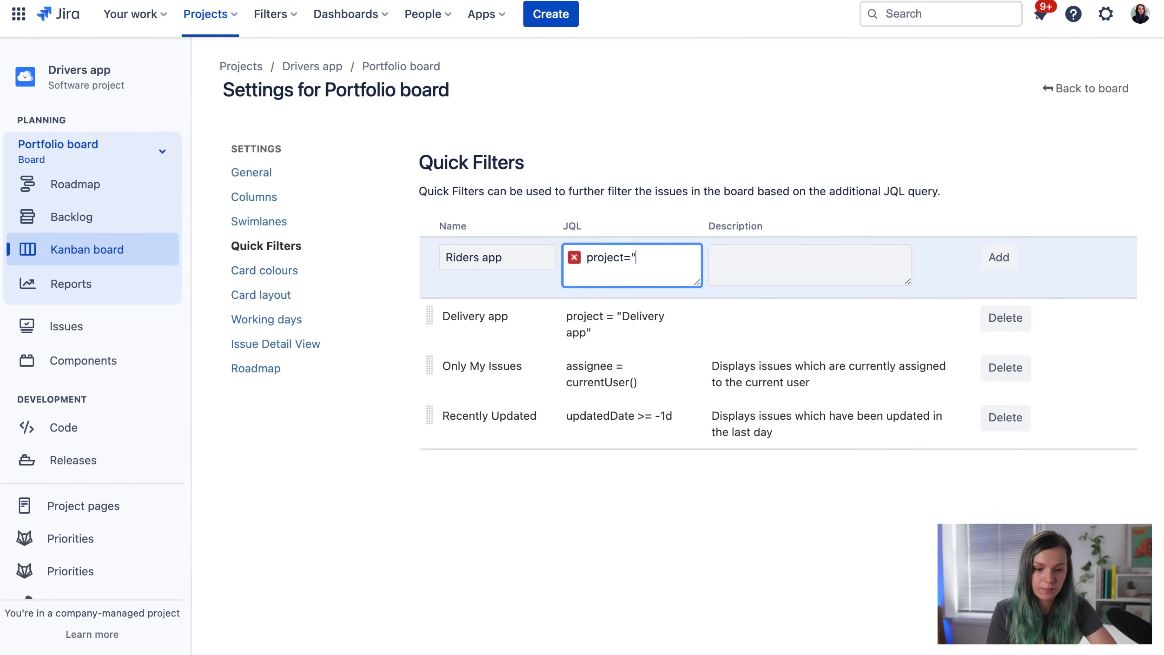
pyautogui.write('"')
pyautogui.press('Left')
pyautogui.write('rider')
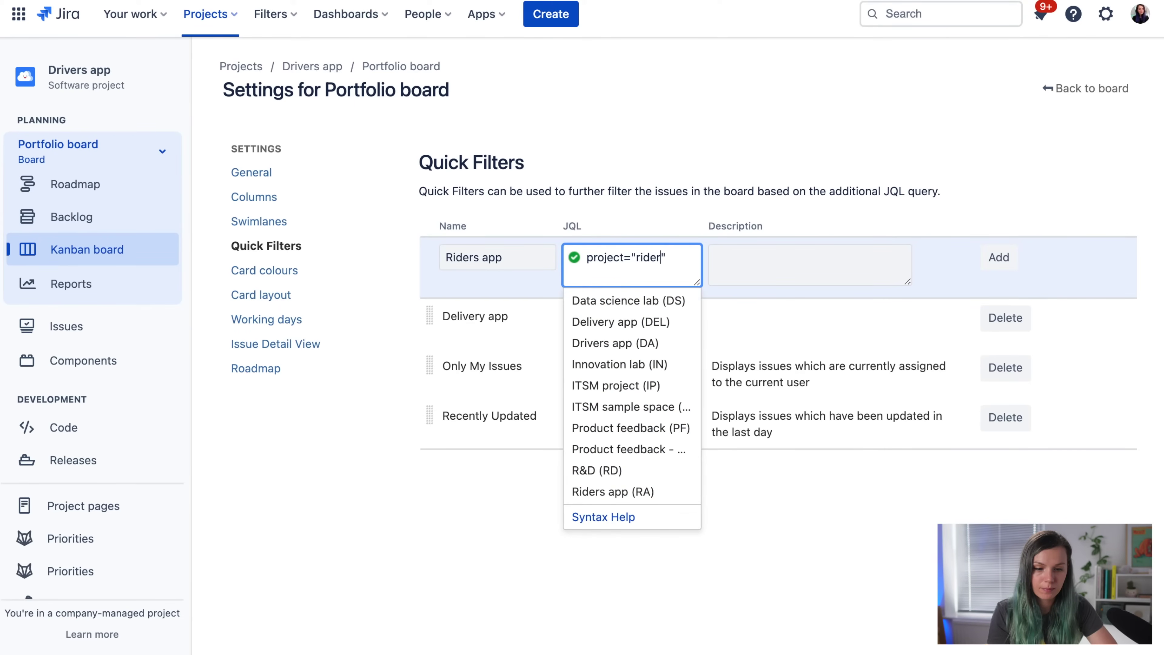
pyautogui.click(626, 299)
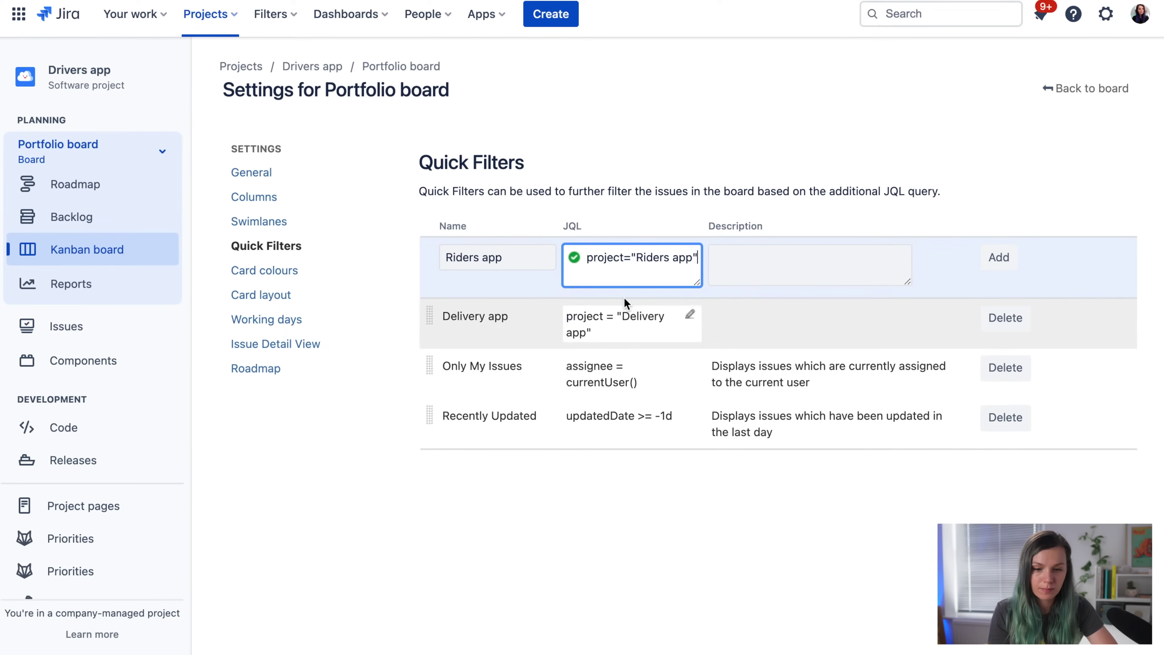
pyautogui.click(999, 258)
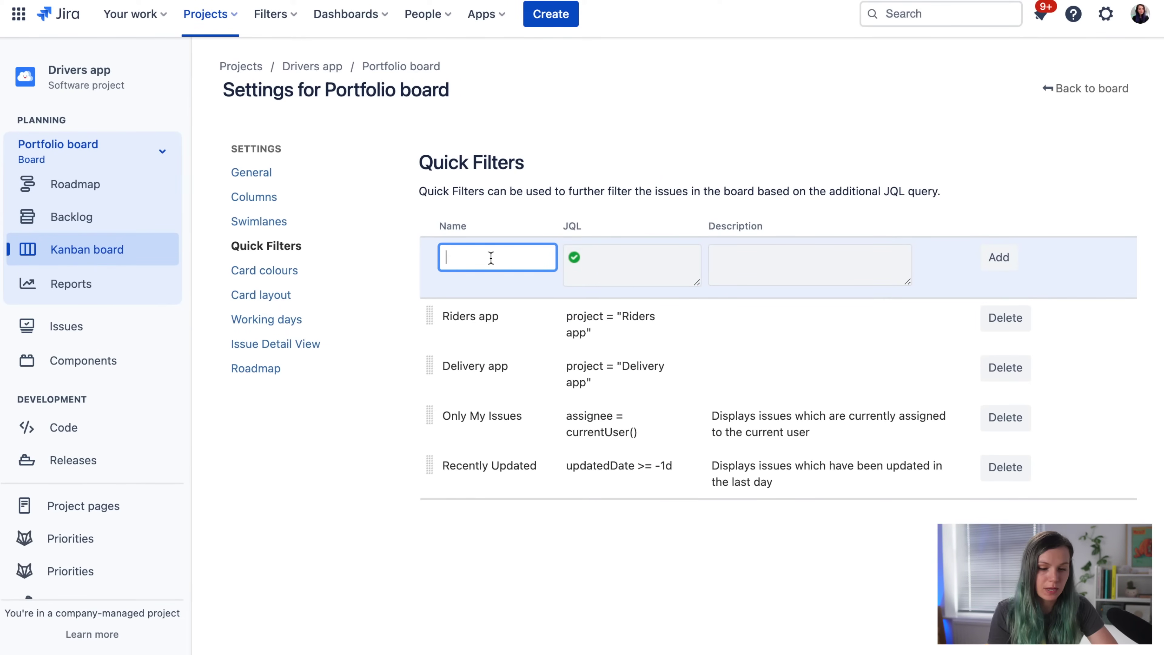
# - Add a 'Drivers app' quick filter with JQL project = Drivers app
pyautogui.write('Drivers app')
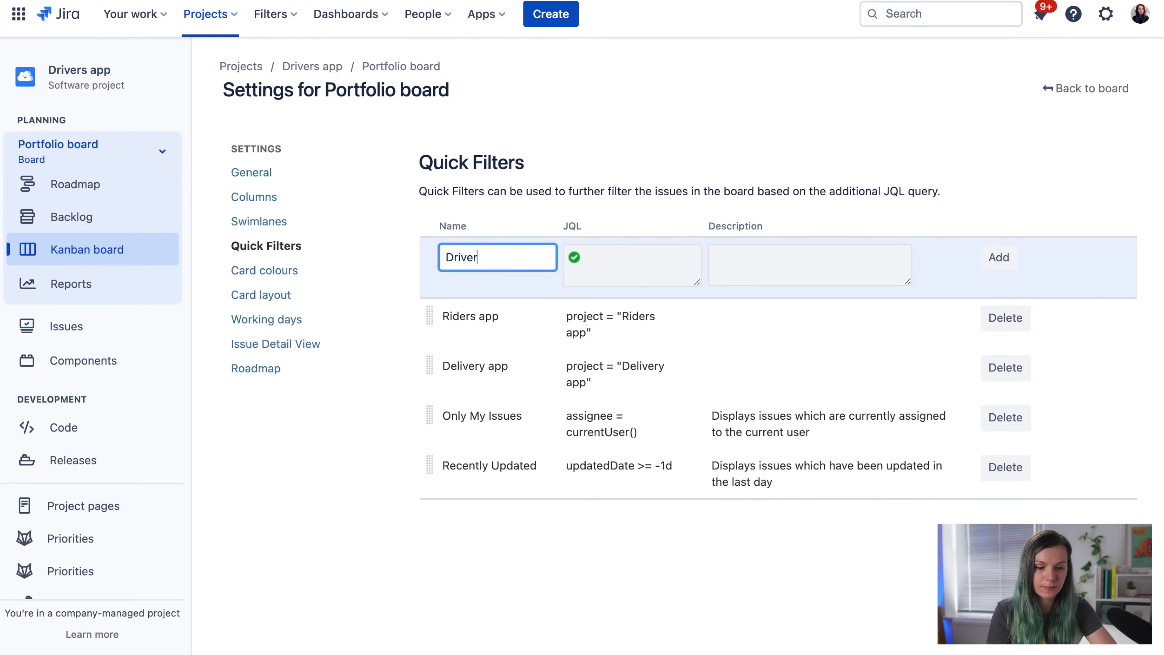
pyautogui.click(614, 258)
pyautogui.write('pro')
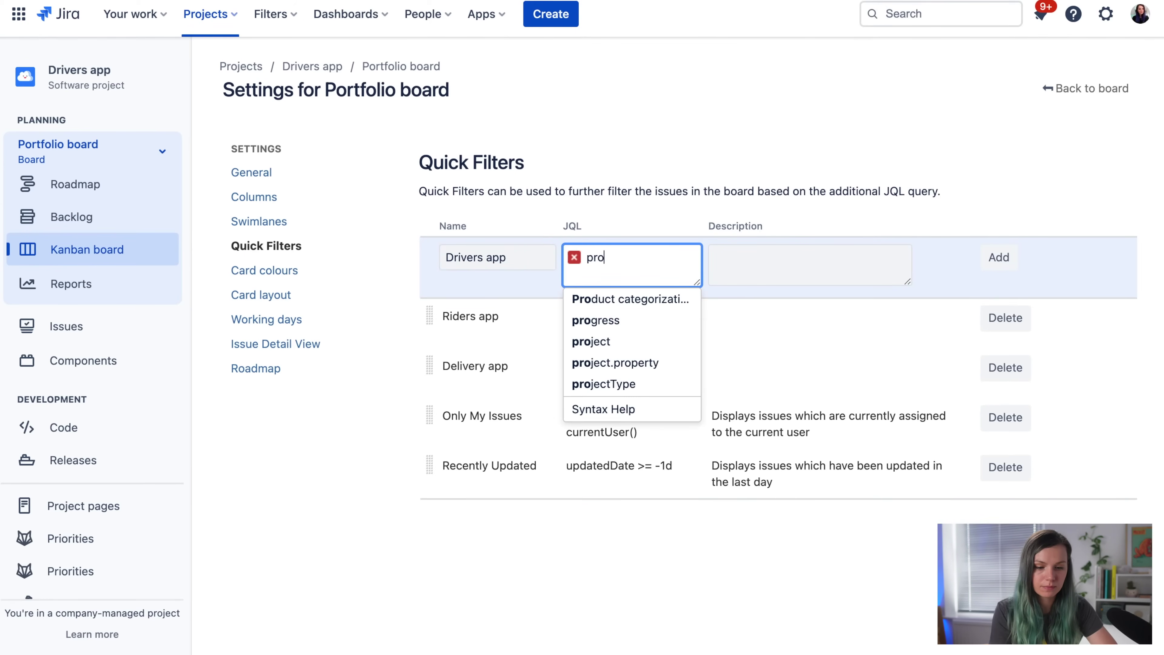
pyautogui.write('ject = ""')
pyautogui.press('Left')
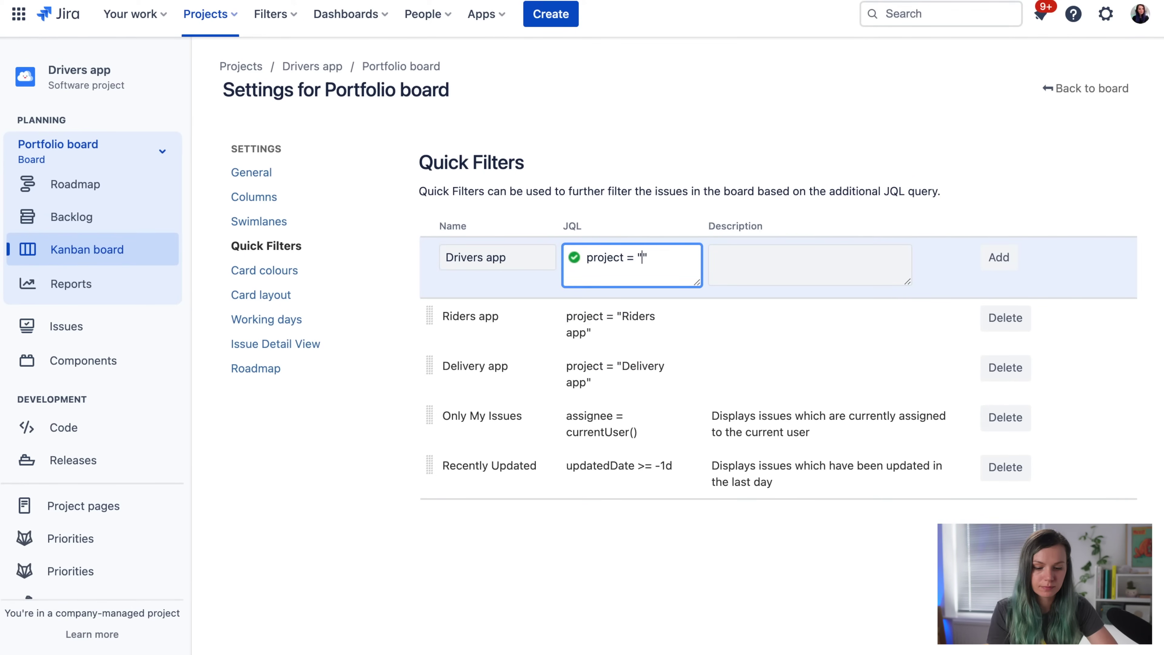
pyautogui.write('d')
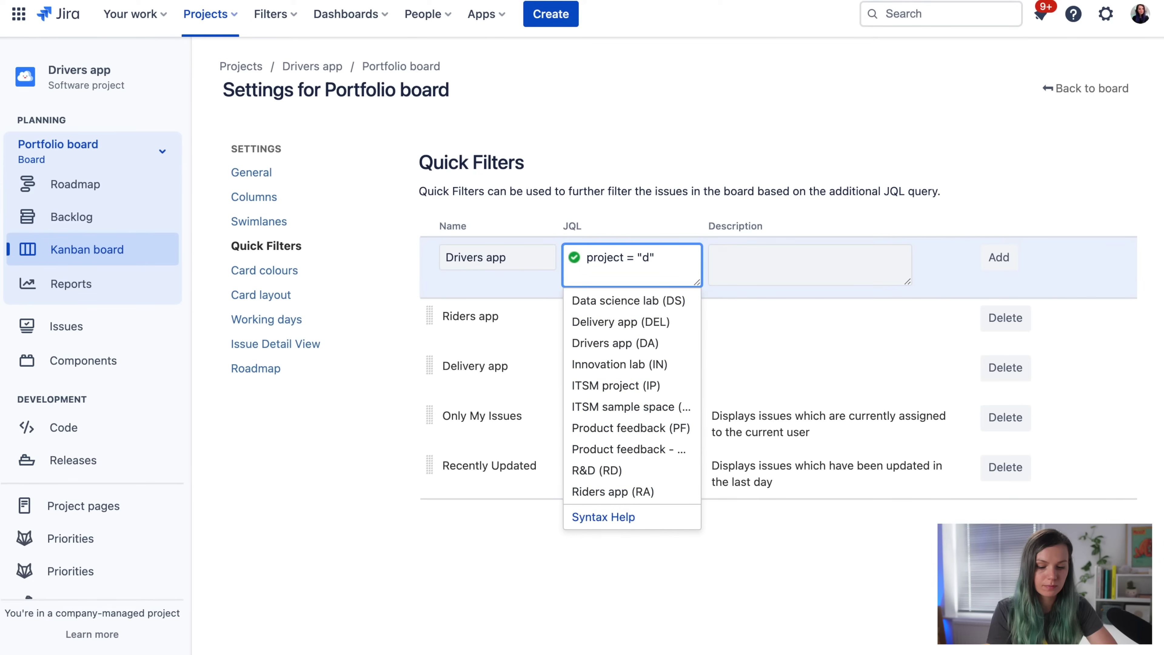
pyautogui.write('rive')
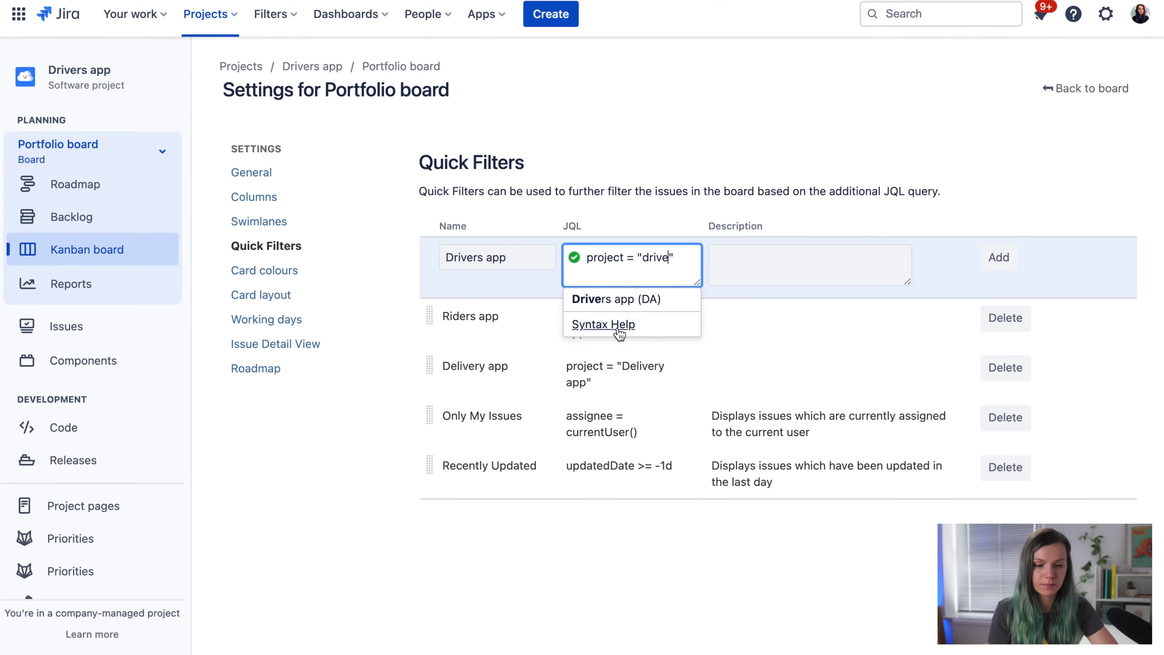
pyautogui.click(620, 296)
pyautogui.click(999, 257)
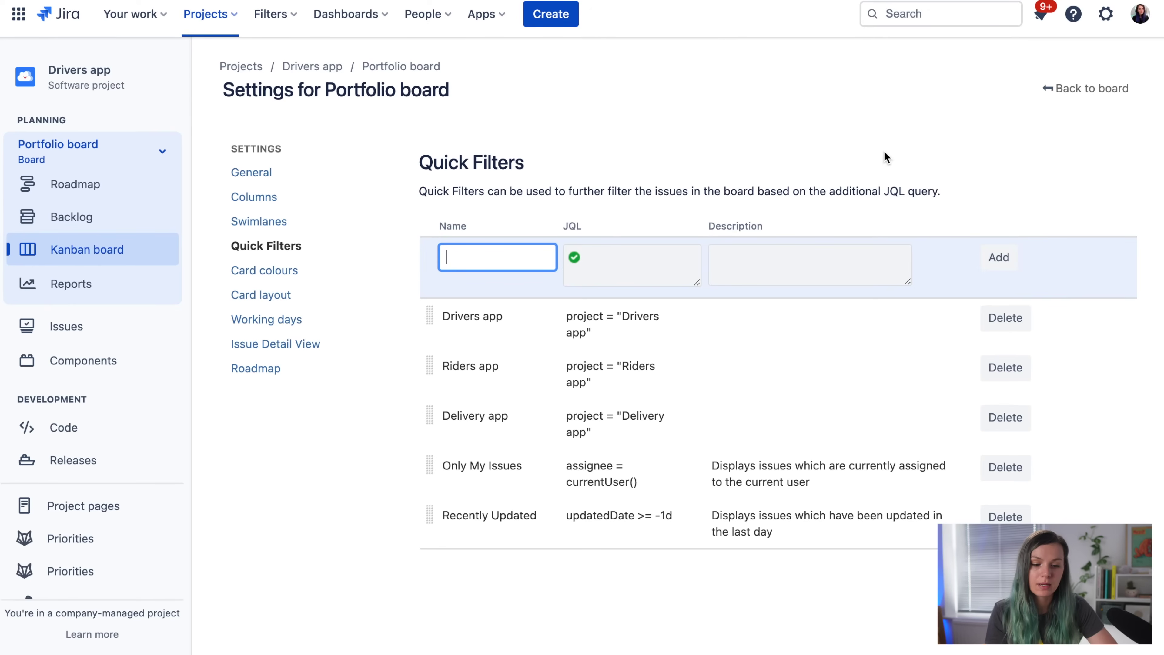
pyautogui.click(851, 102)
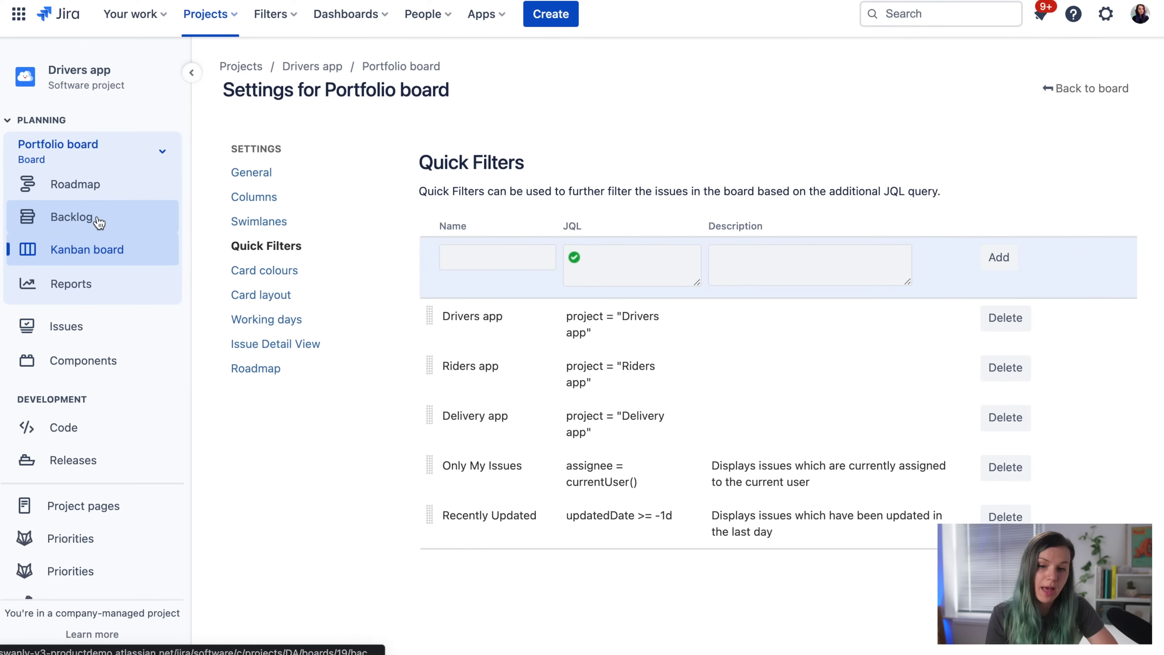
# - Back on the board, toggle the Drivers, Riders and Delivery app quick filters in turn
pyautogui.click(1090, 93)
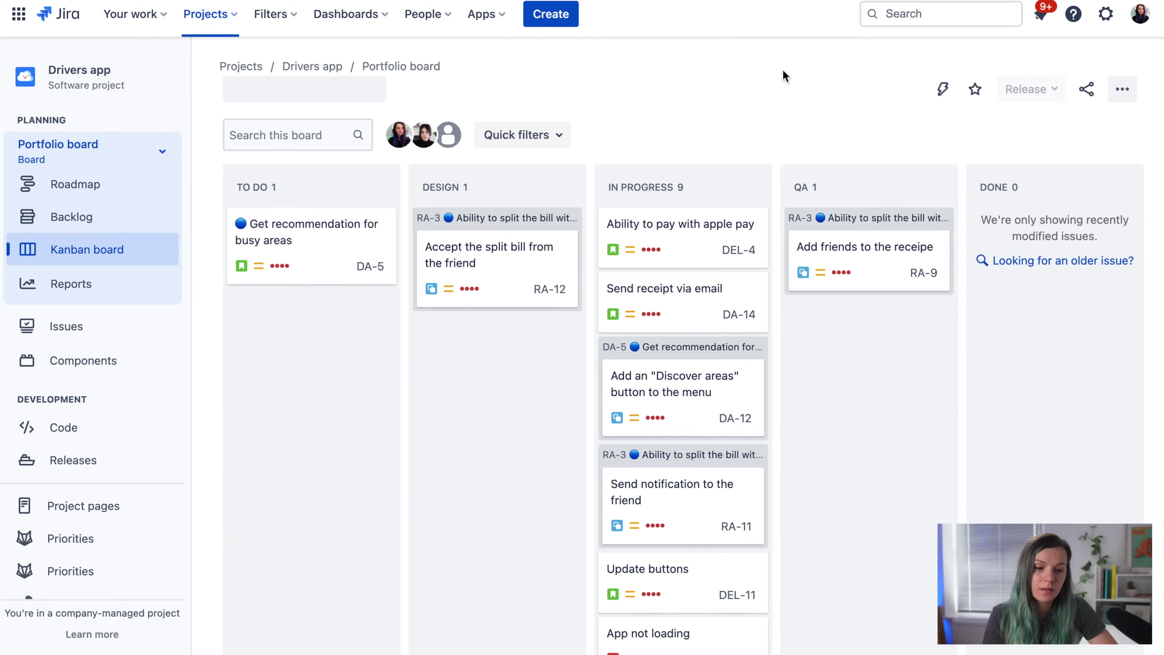
pyautogui.click(523, 138)
pyautogui.click(256, 177)
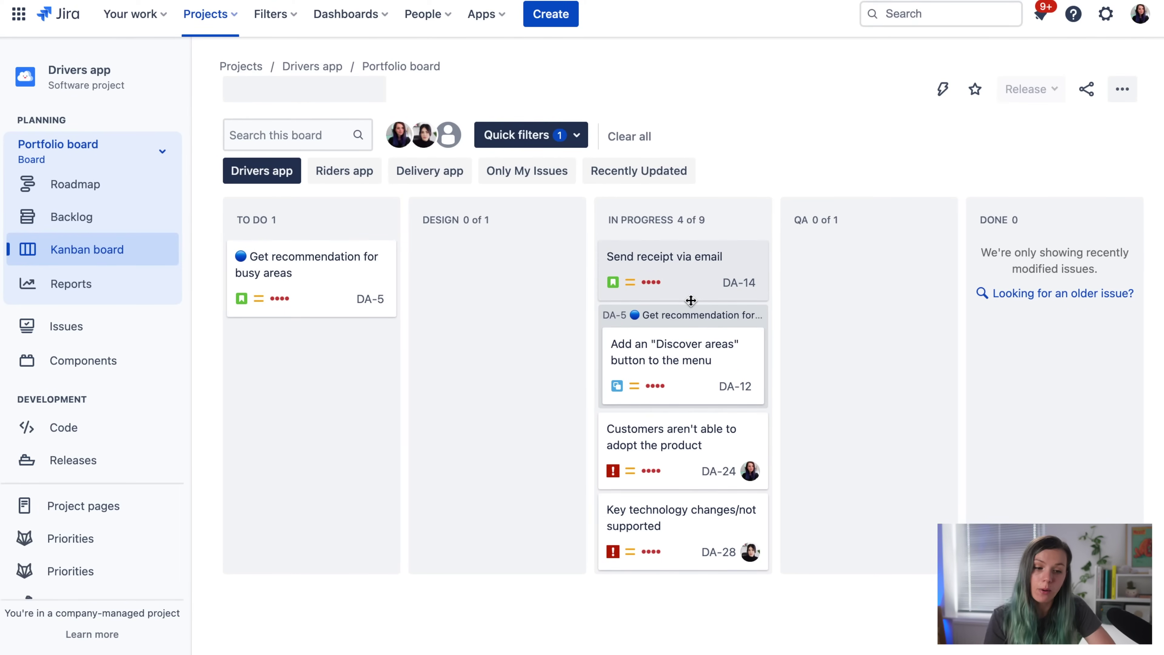
pyautogui.click(345, 171)
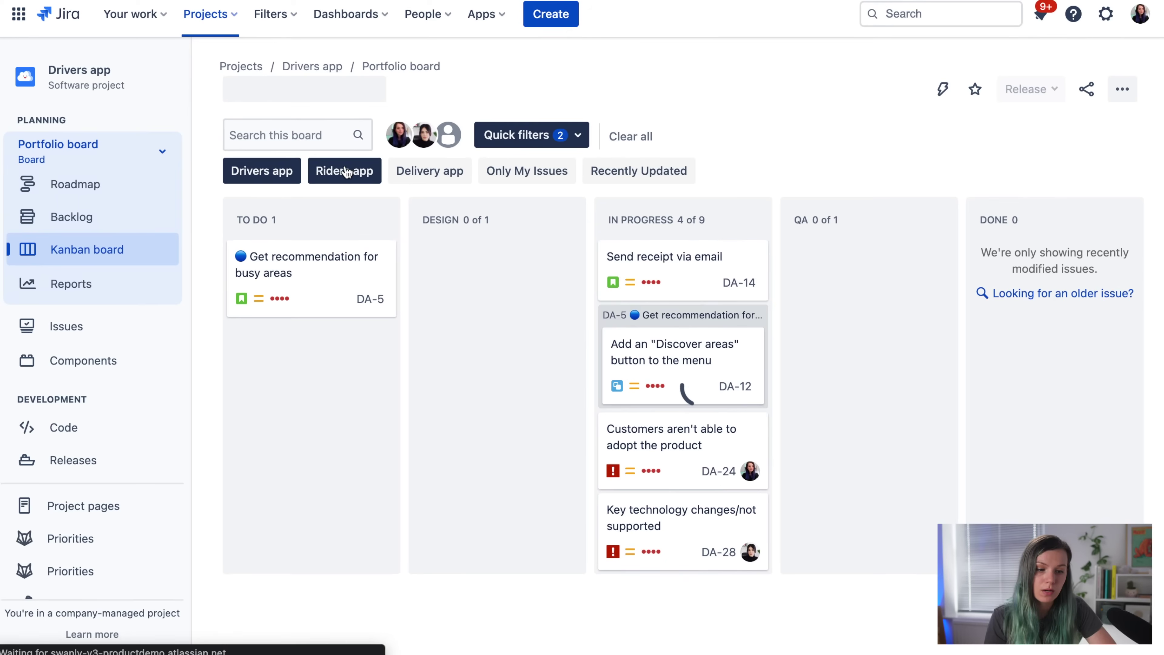
pyautogui.click(270, 178)
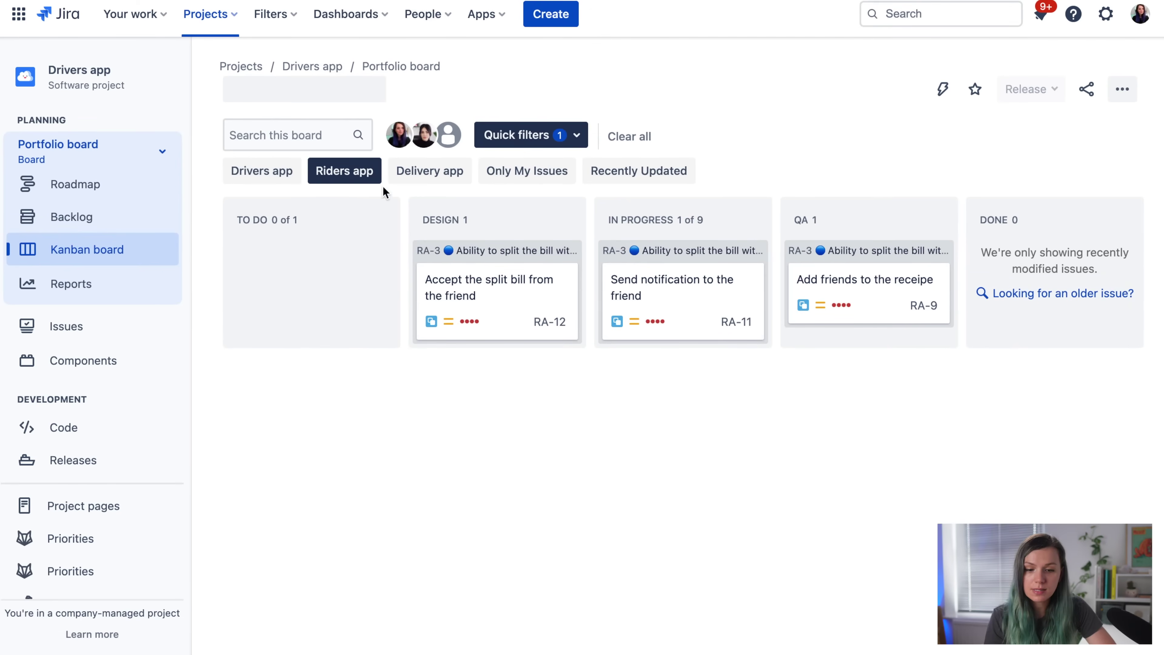
pyautogui.click(331, 173)
pyautogui.click(429, 174)
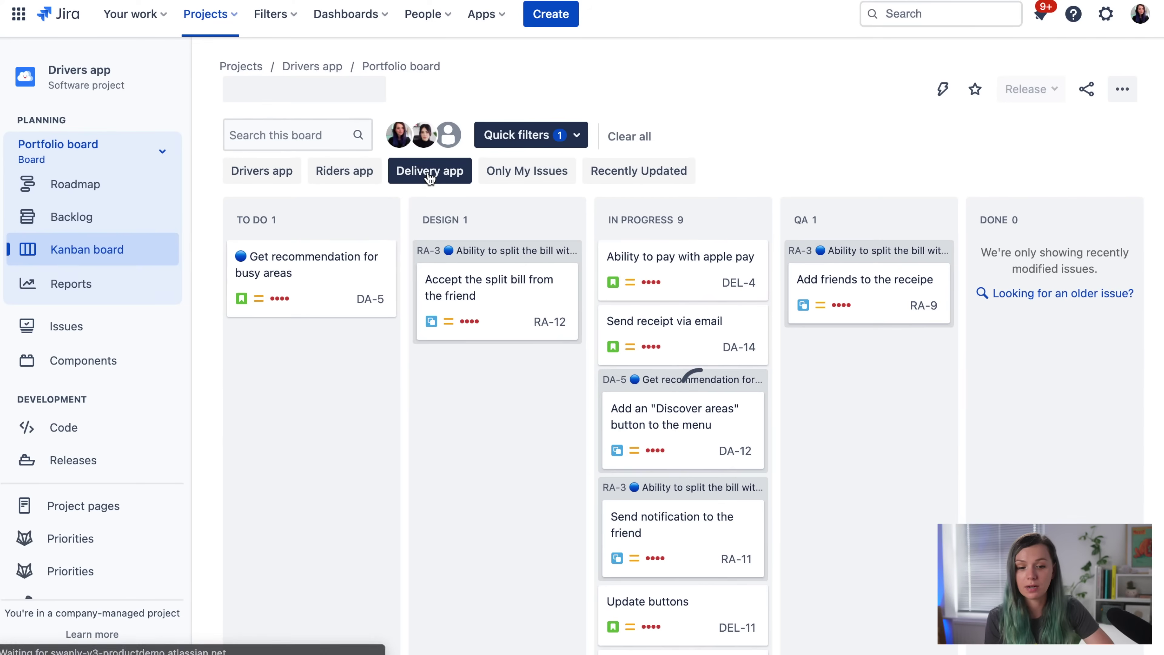
pyautogui.click(430, 176)
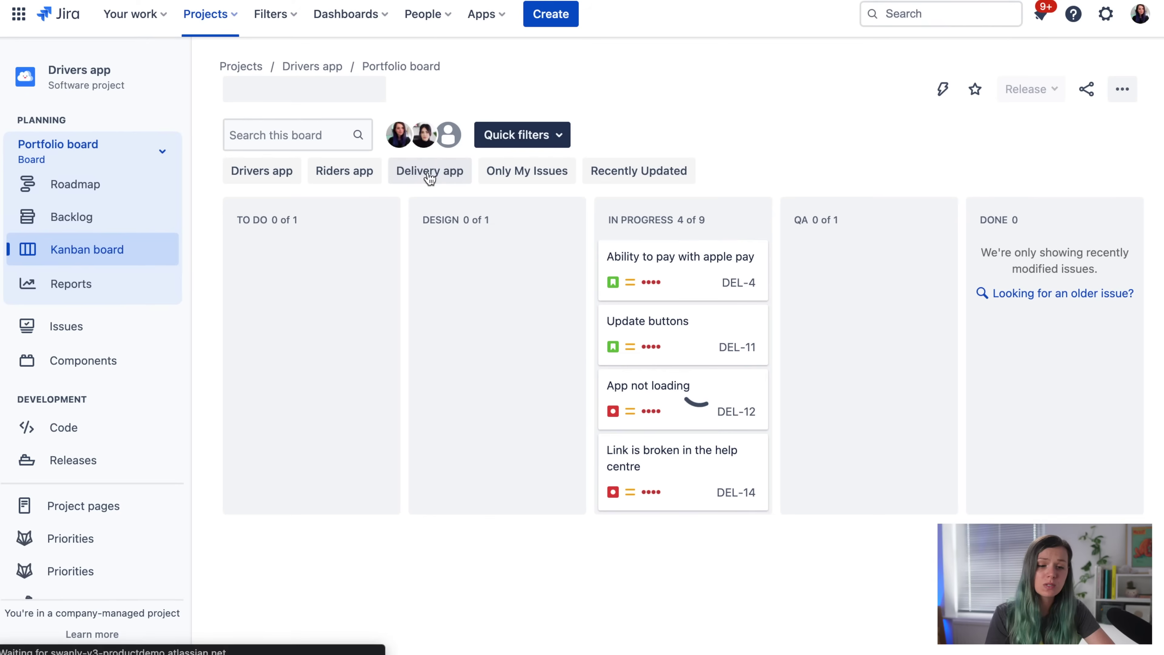